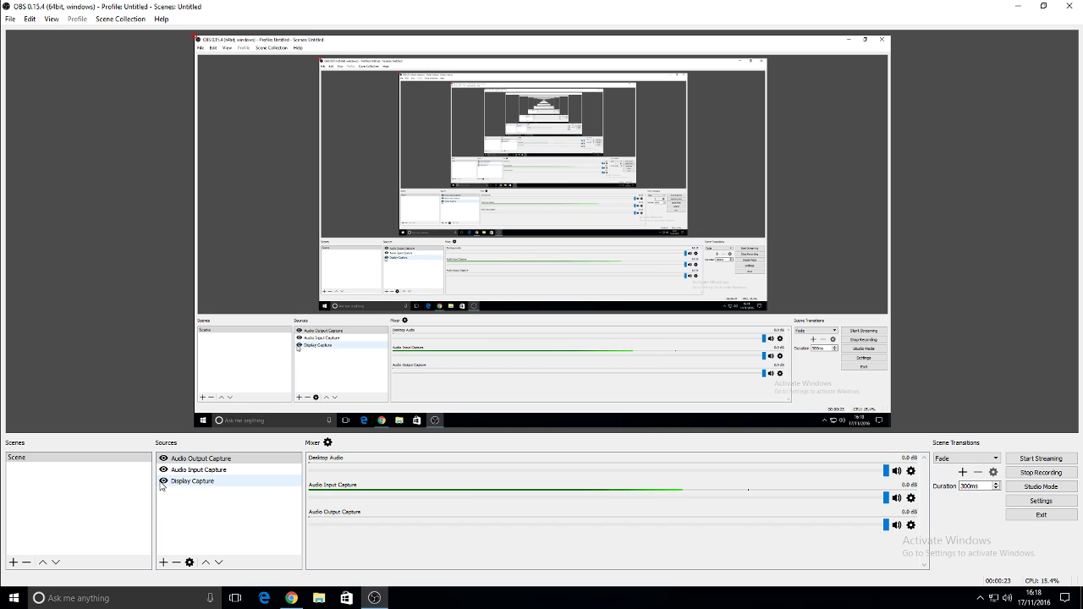
Open the Add Source menu from the + button under the Sources panel
click(163, 563)
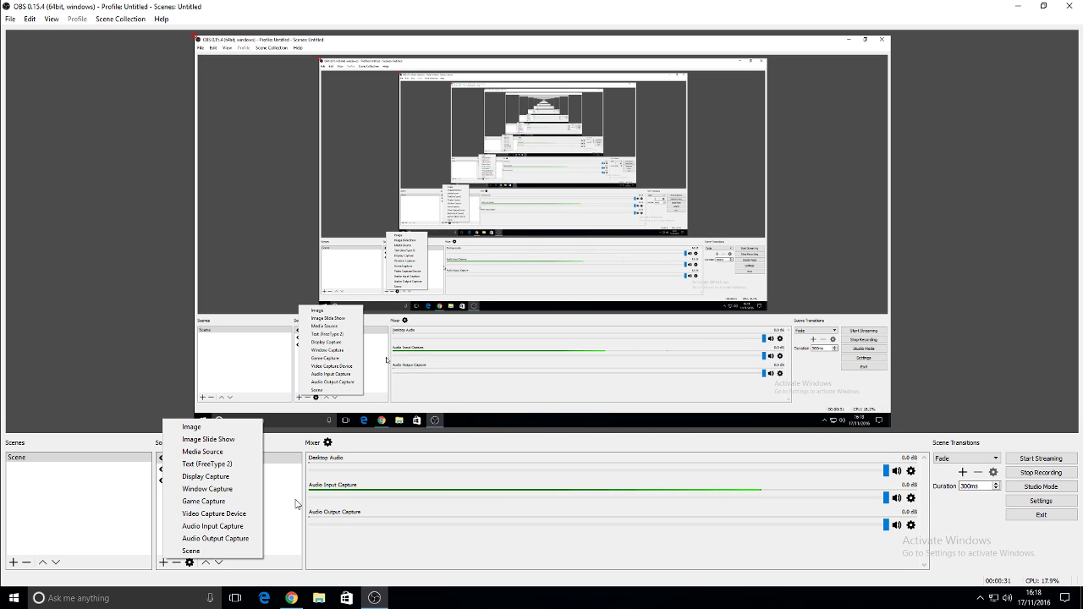
Add a Display Capture 1 source capturing Display 0 (1920x1080), leaving other properties unchanged
key(Escape)
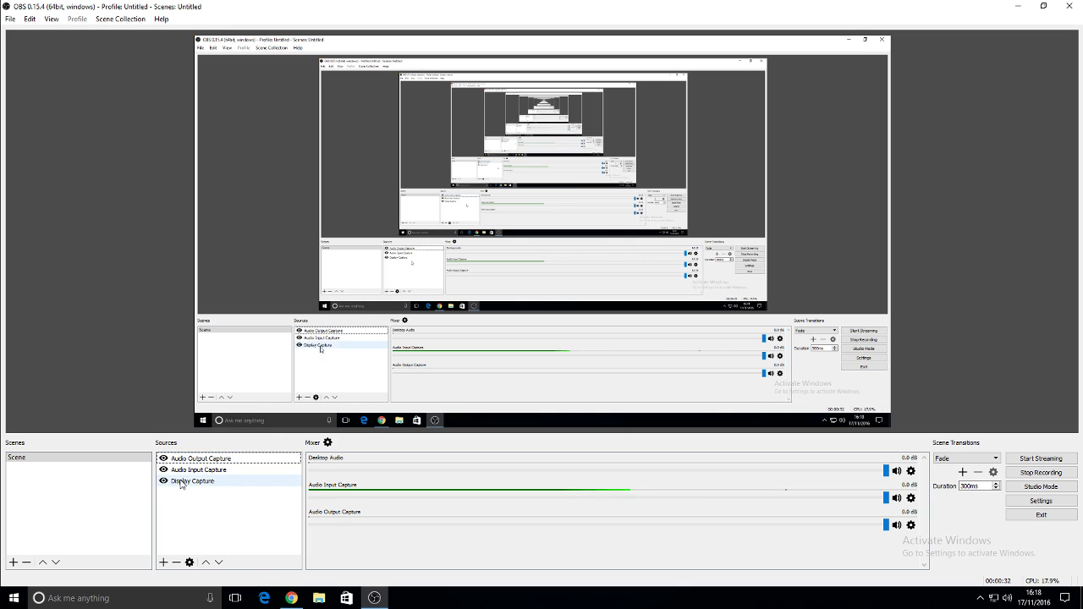
click(163, 562)
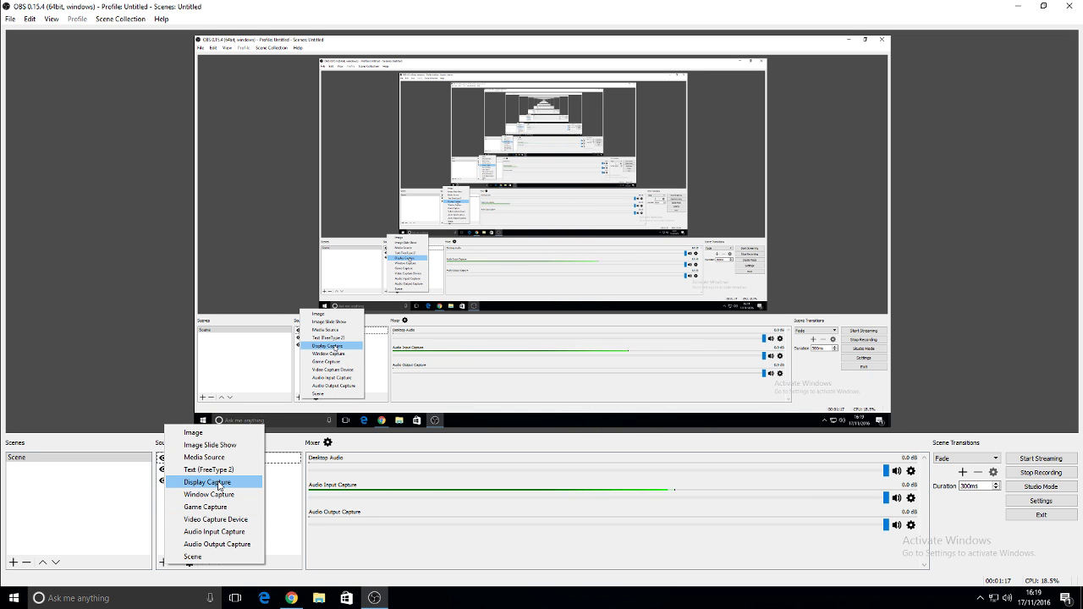
click(217, 483)
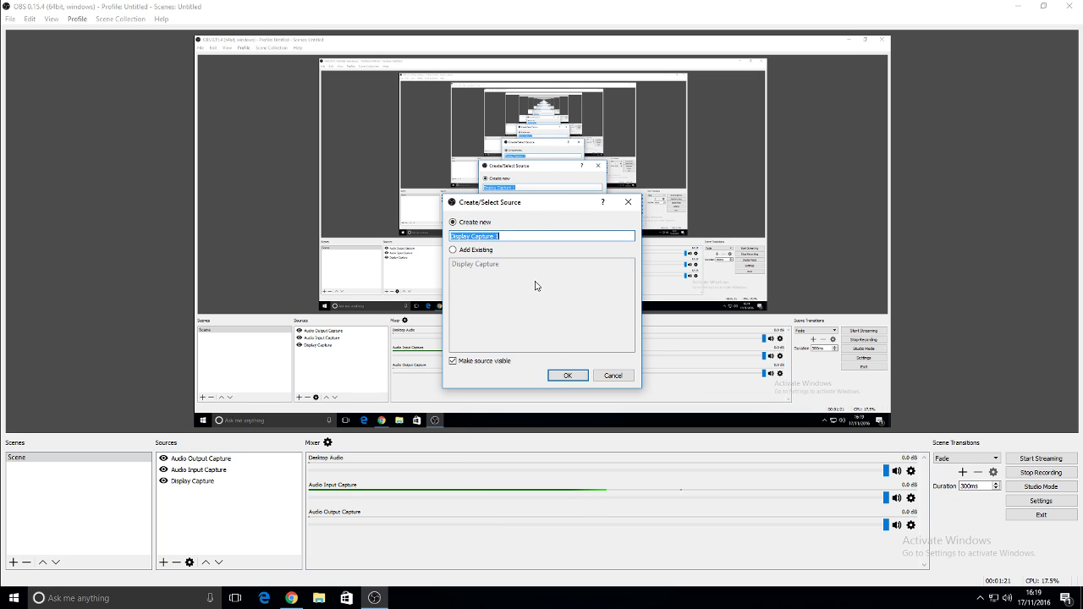
click(564, 374)
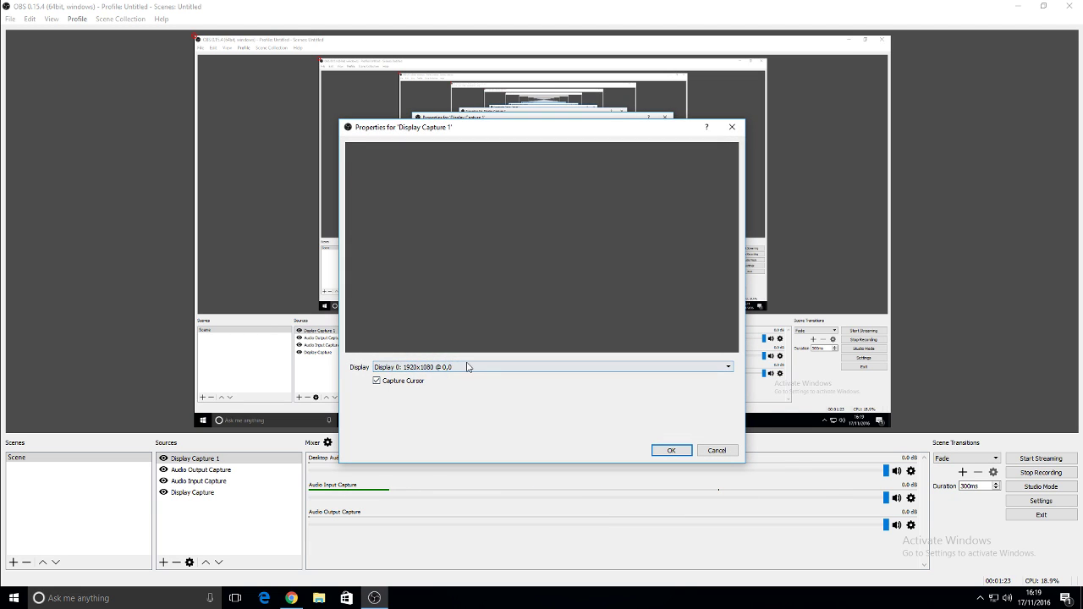
click(416, 369)
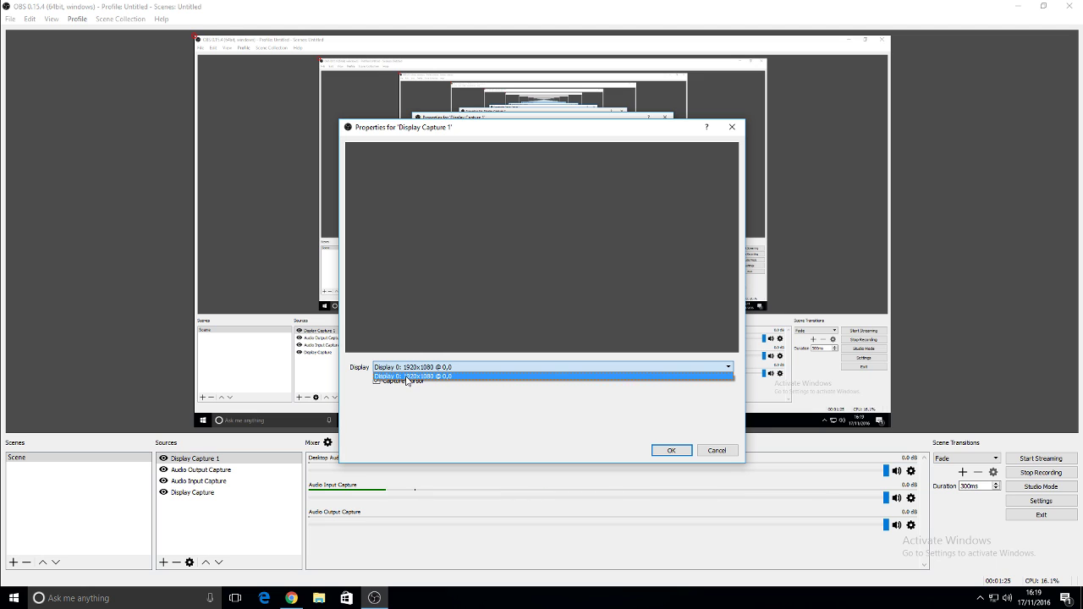
click(438, 376)
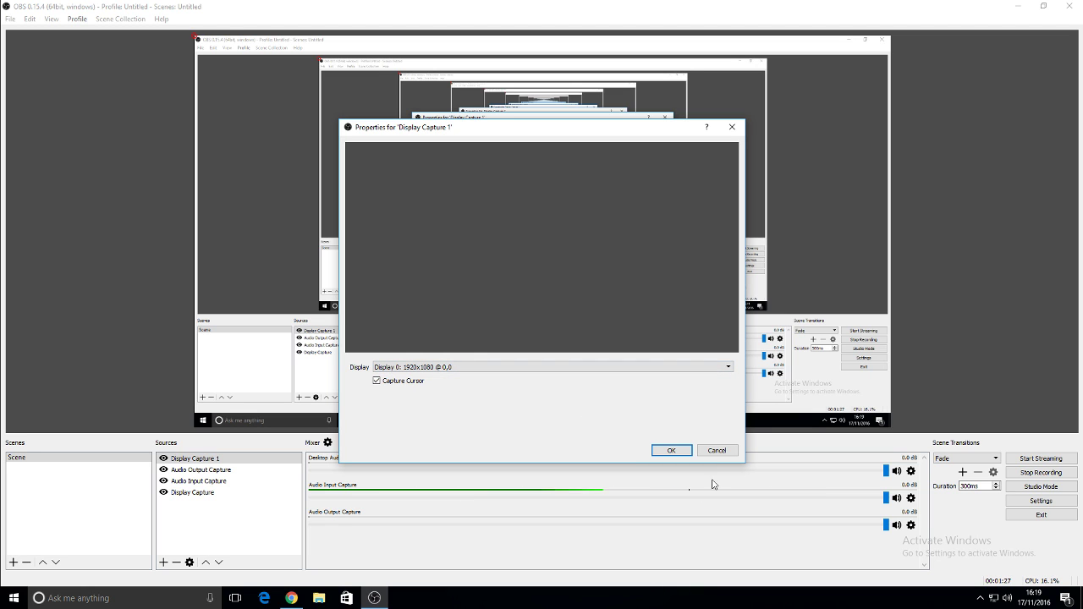
click(716, 453)
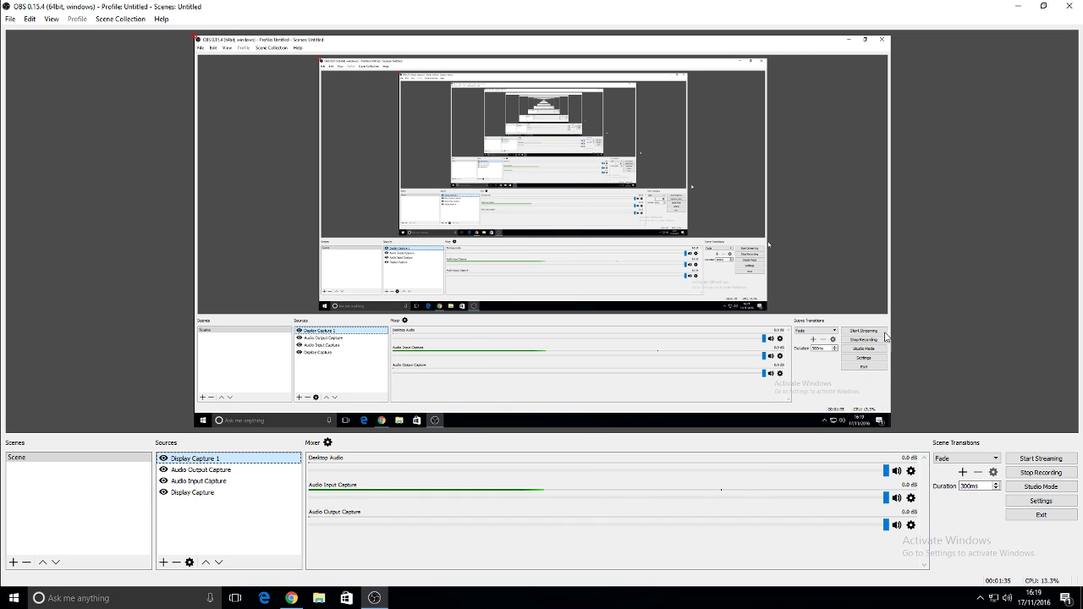
Delete Display Capture 1 from the Sources list and confirm the removal
right_click(209, 459)
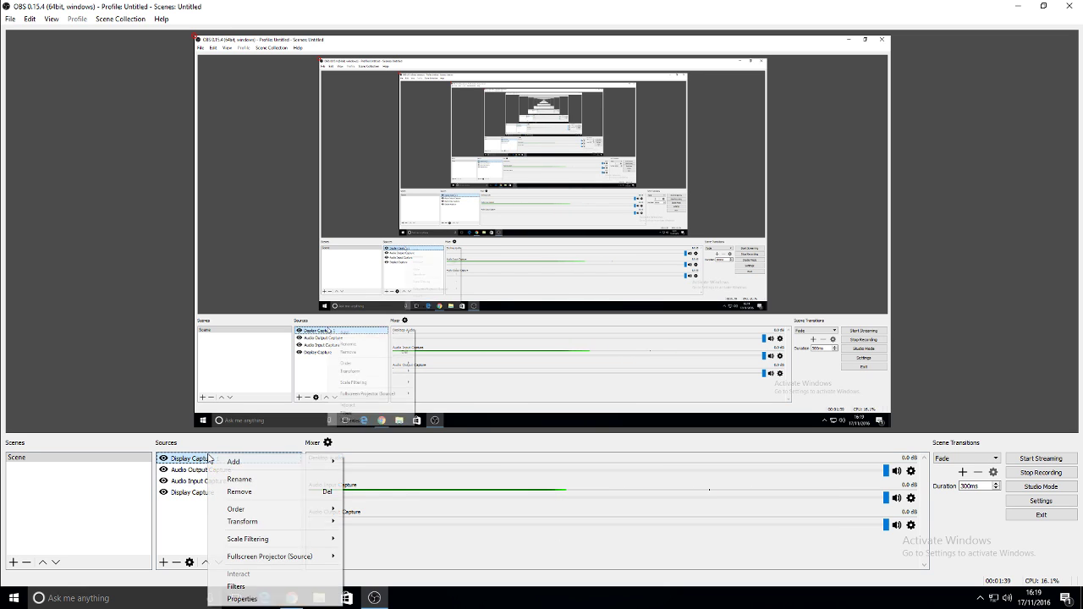
click(246, 492)
click(568, 315)
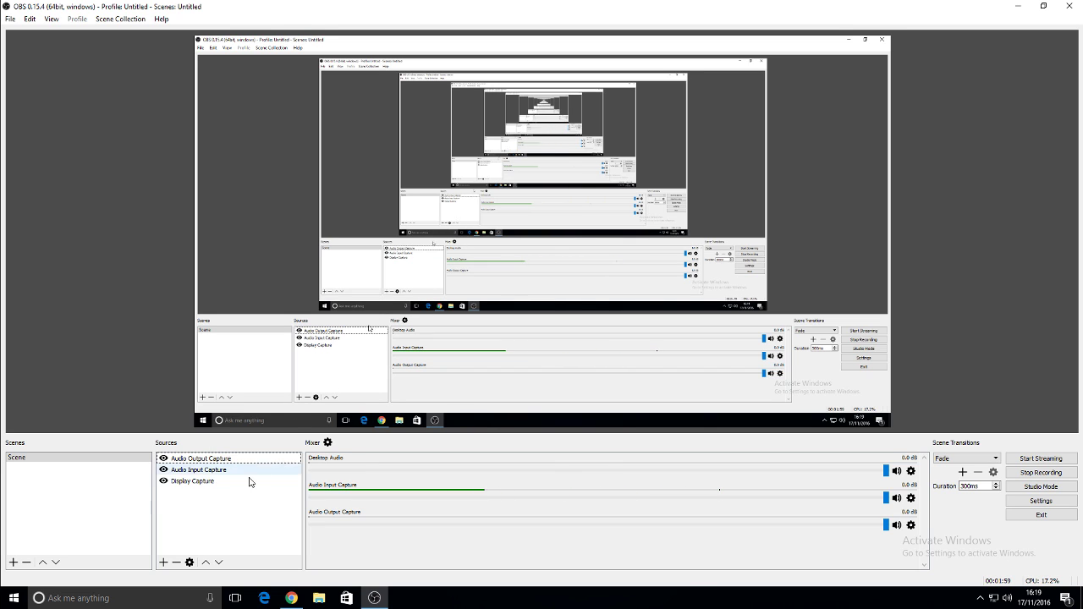
click(163, 562)
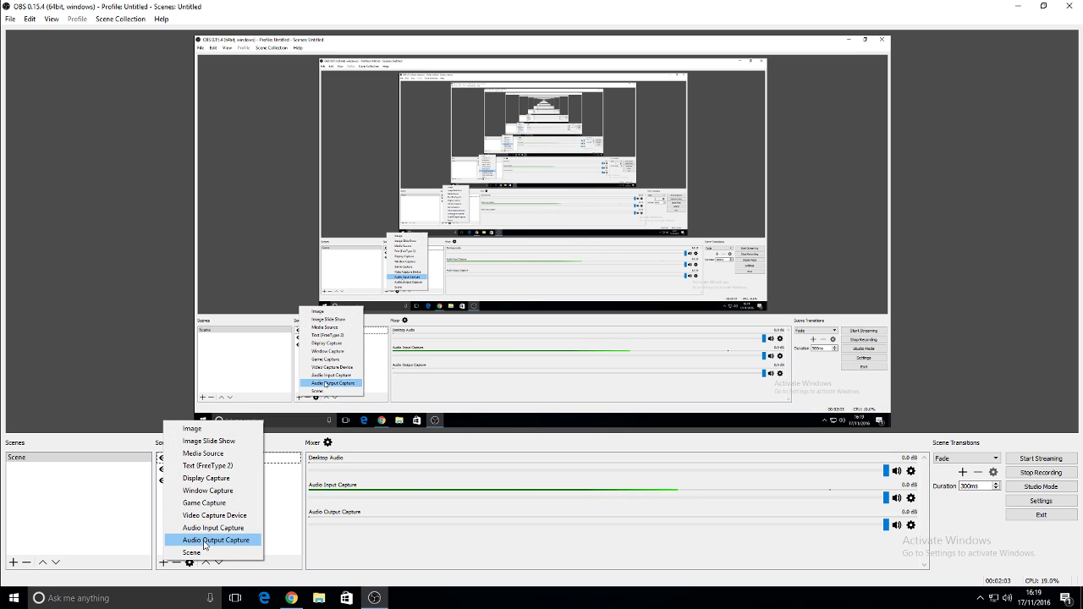
click(211, 528)
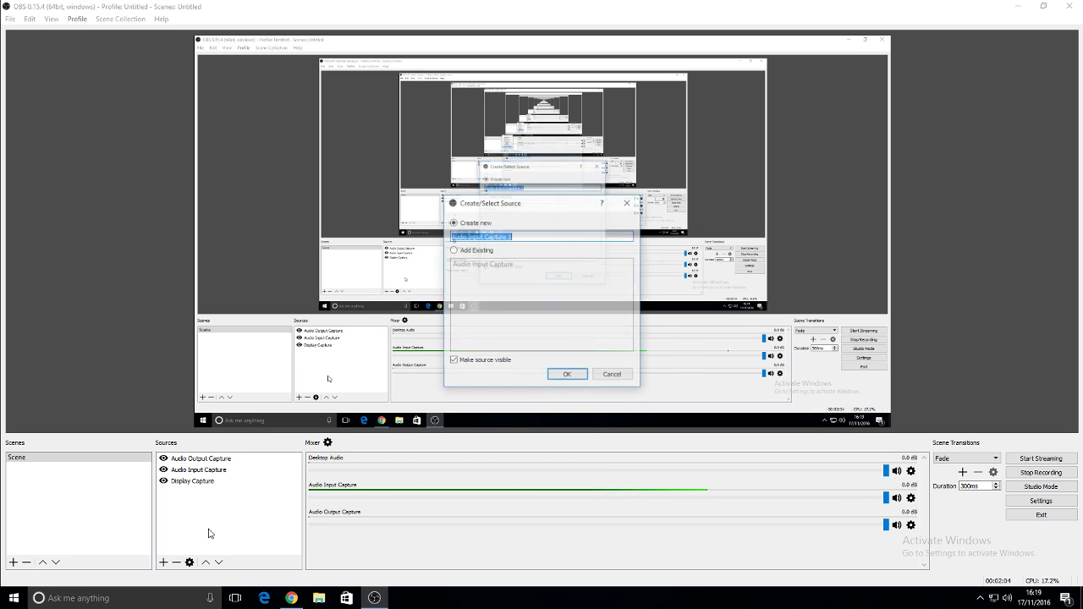
click(559, 376)
click(466, 367)
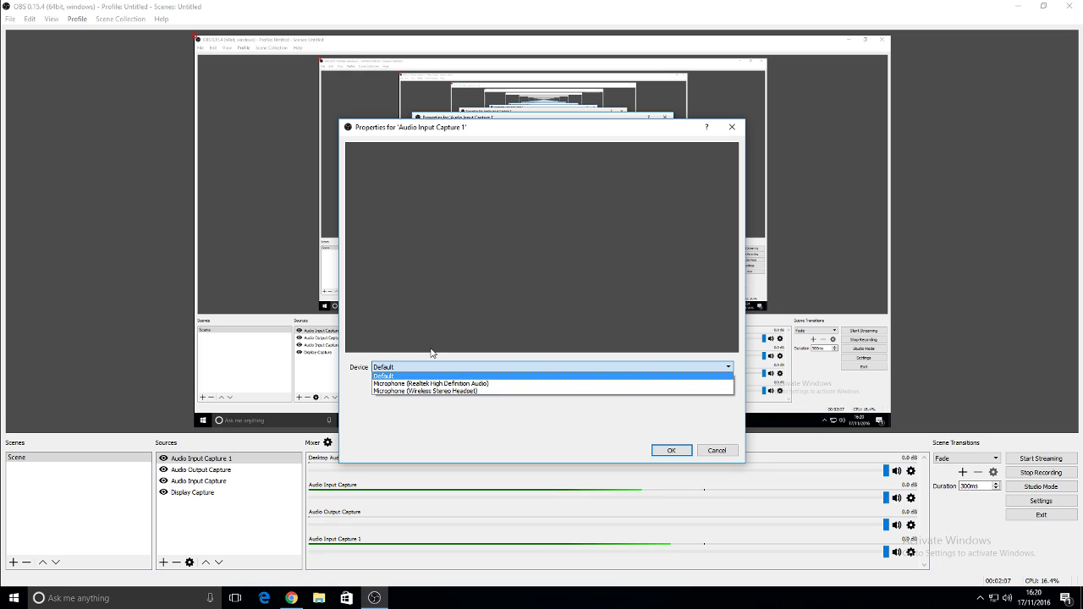
click(465, 408)
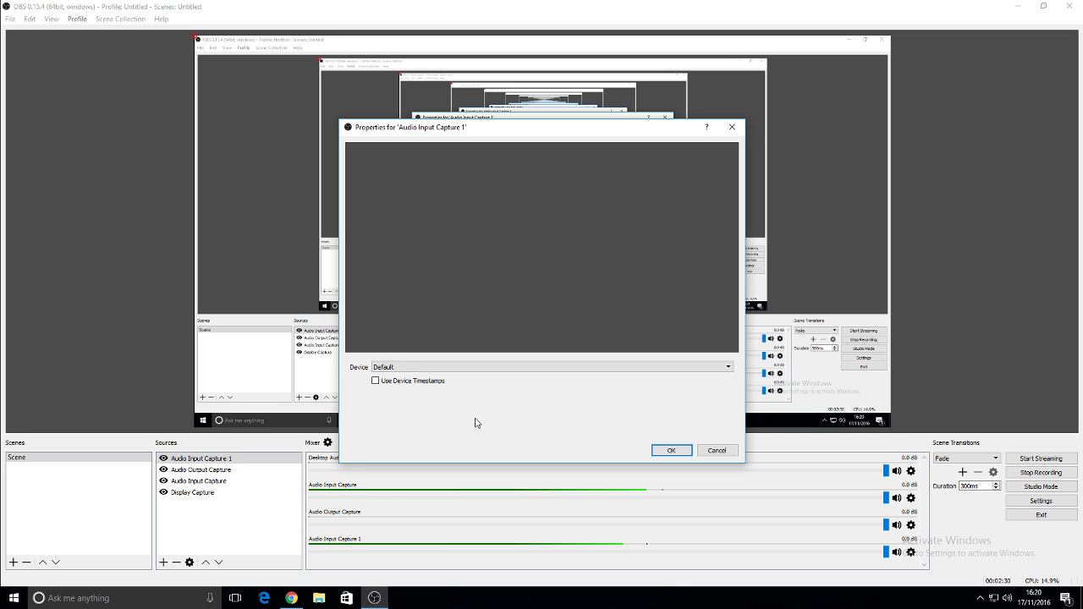
click(720, 451)
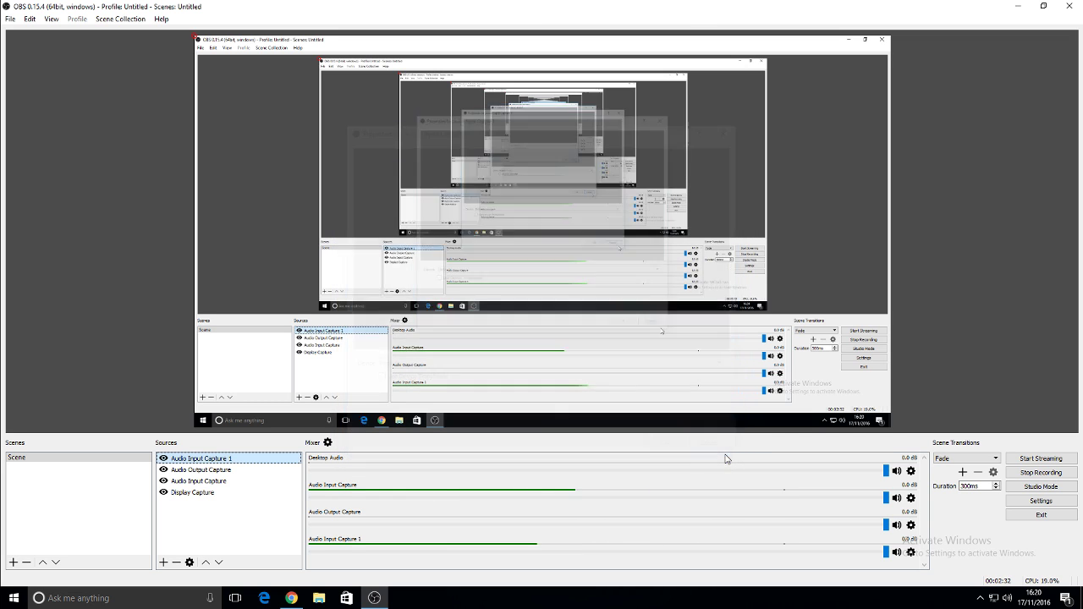
right_click(204, 459)
click(245, 491)
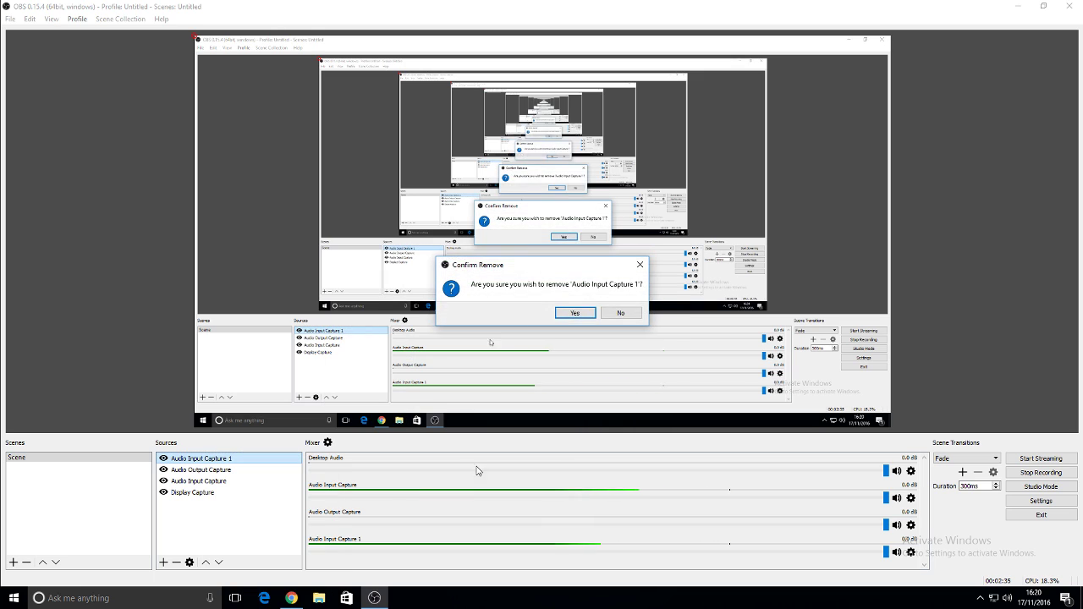
click(576, 314)
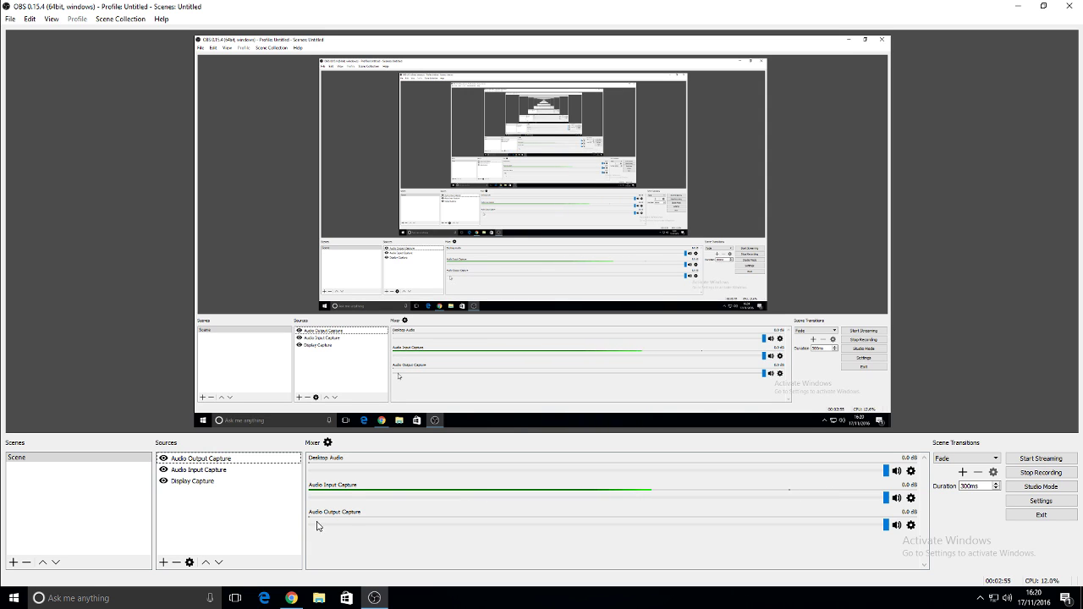
Bring the Chrome window with YouTube 'non copyrited' search results to the front
click(291, 597)
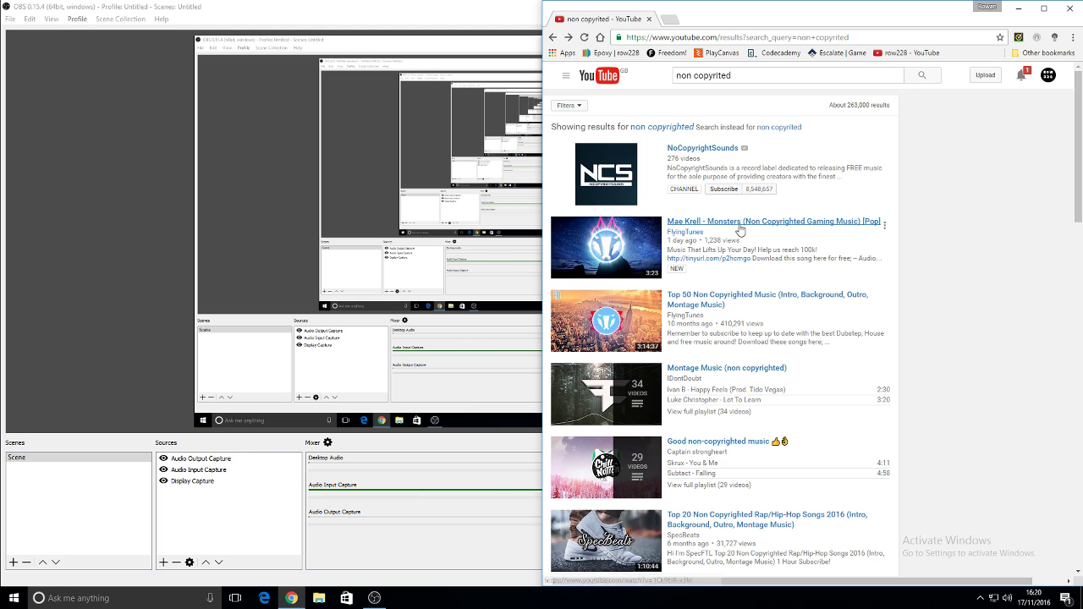
Play 'Passenger - Let Her Go (Mike Stud Remix)' on YouTube, dismiss its ad, then minimize Chrome
scroll(717, 396, down, 3)
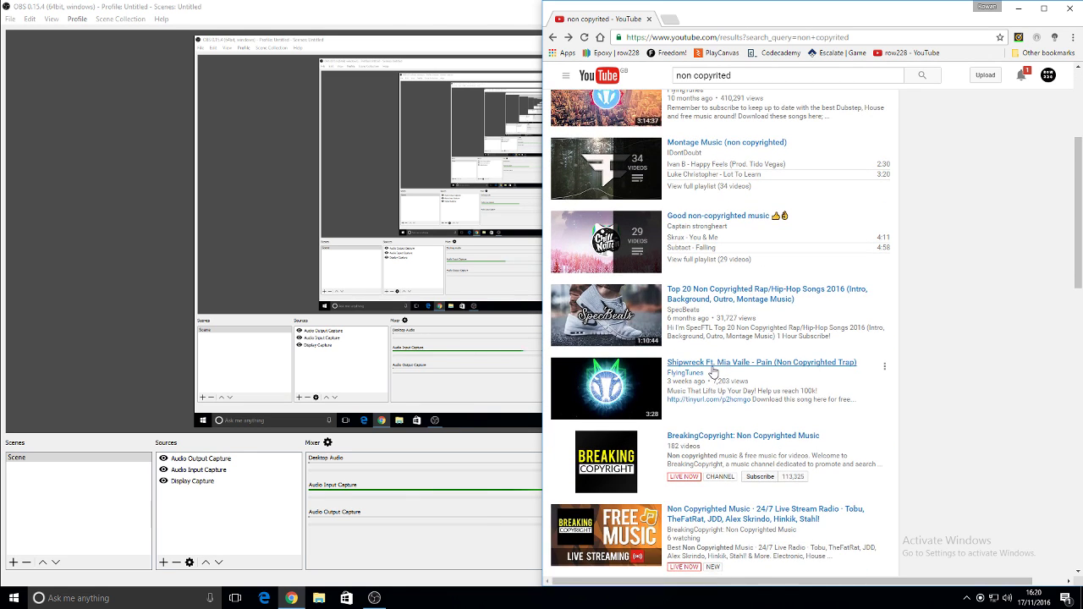
scroll(717, 396, down, 3)
click(702, 311)
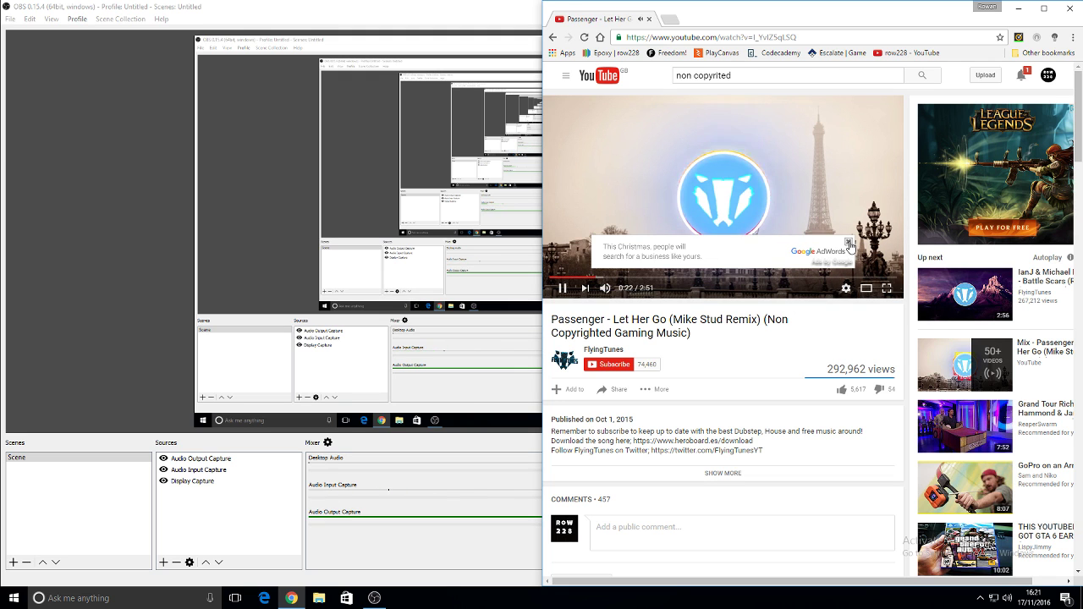
click(849, 244)
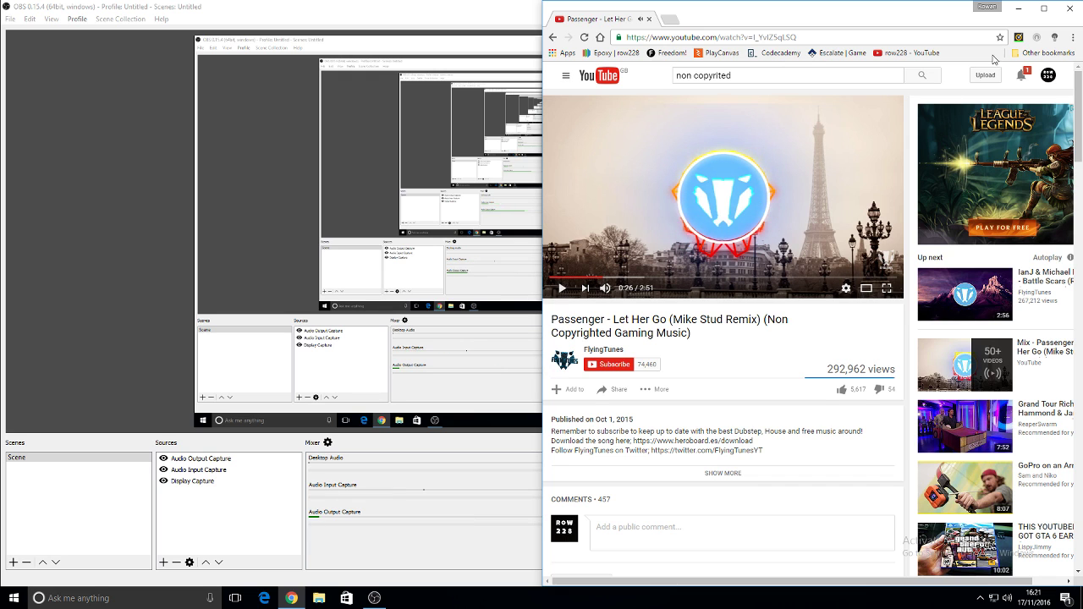
click(1018, 7)
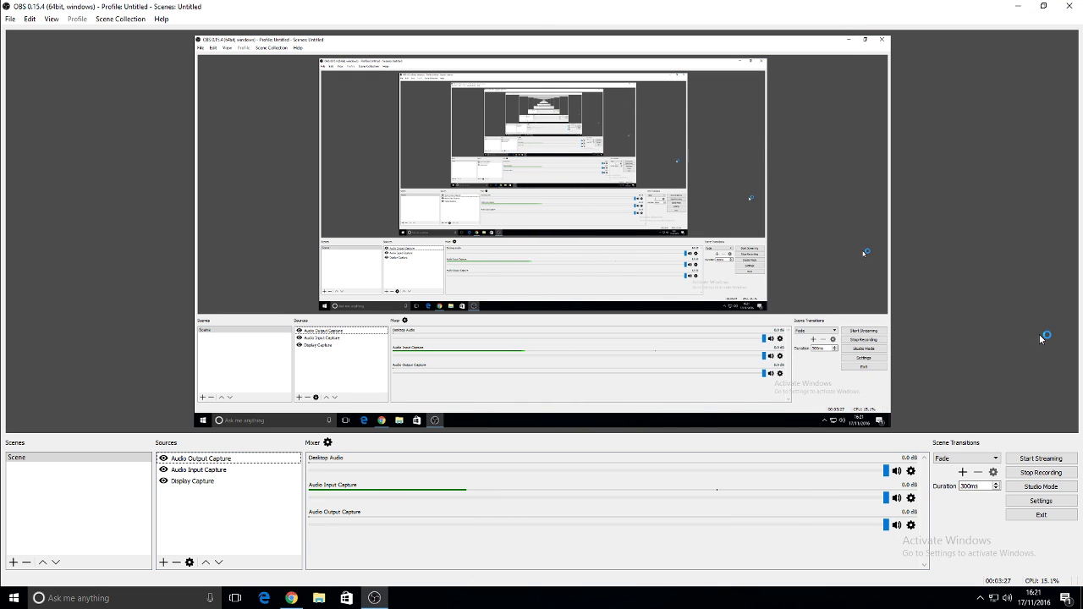
Remove the Audio Output Capture source through its right-click menu
right_click(204, 462)
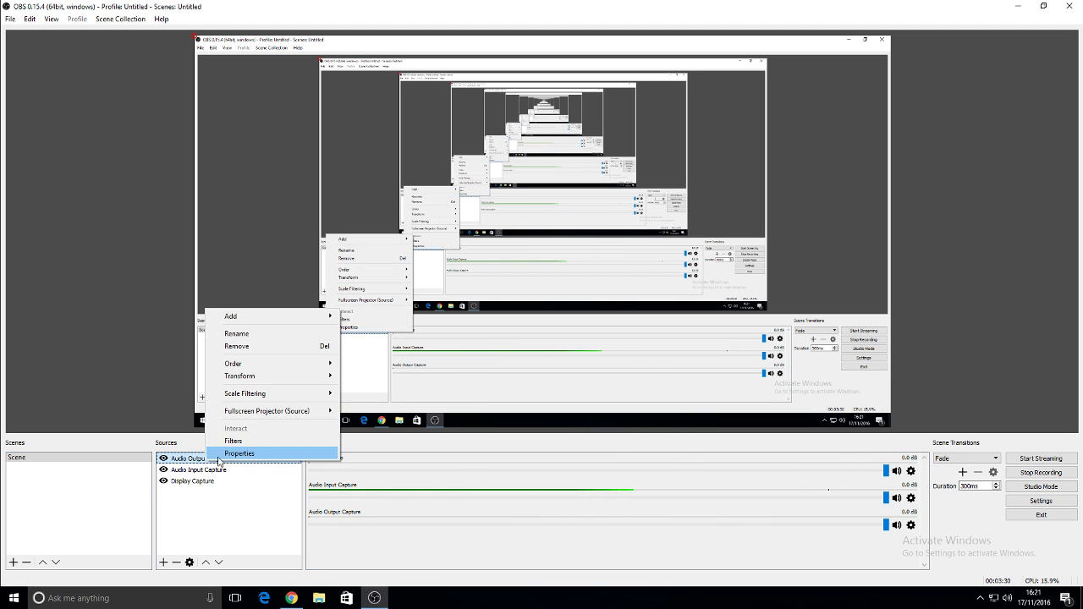
click(266, 347)
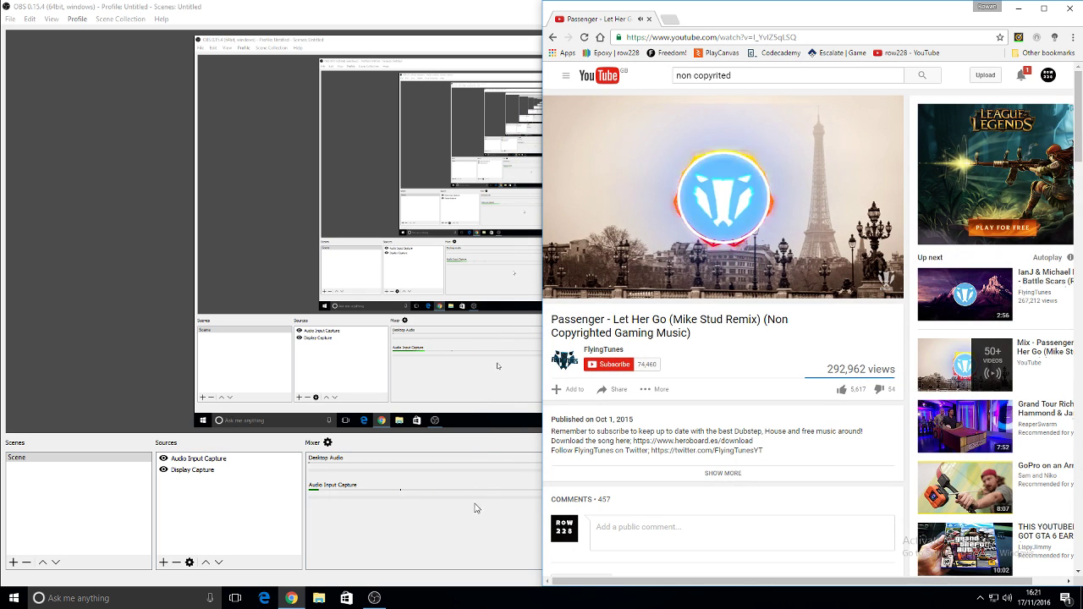
Pause the Passenger video and minimize Chrome to show OBS Studio
click(733, 213)
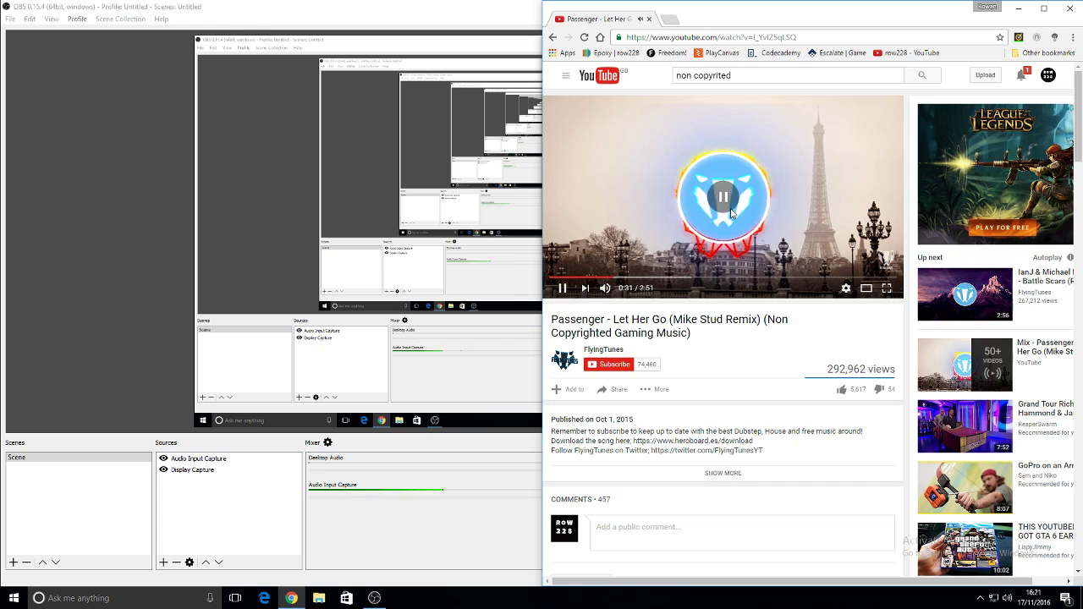
click(1014, 10)
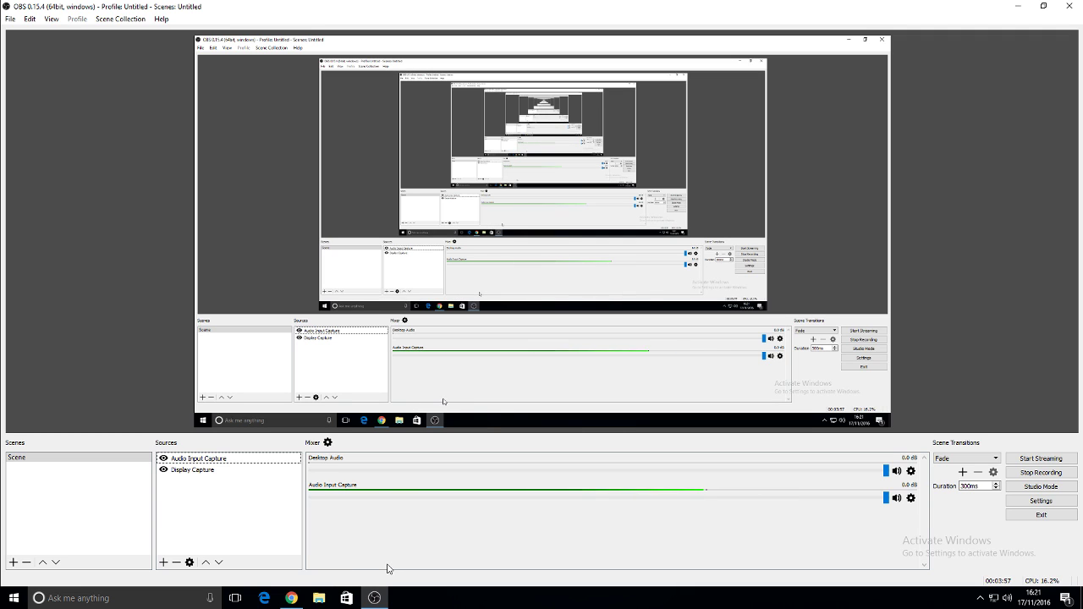
Add an Audio Output Capture source with Device set to Speakers (Wireless Stereo Headset)
click(164, 562)
click(193, 548)
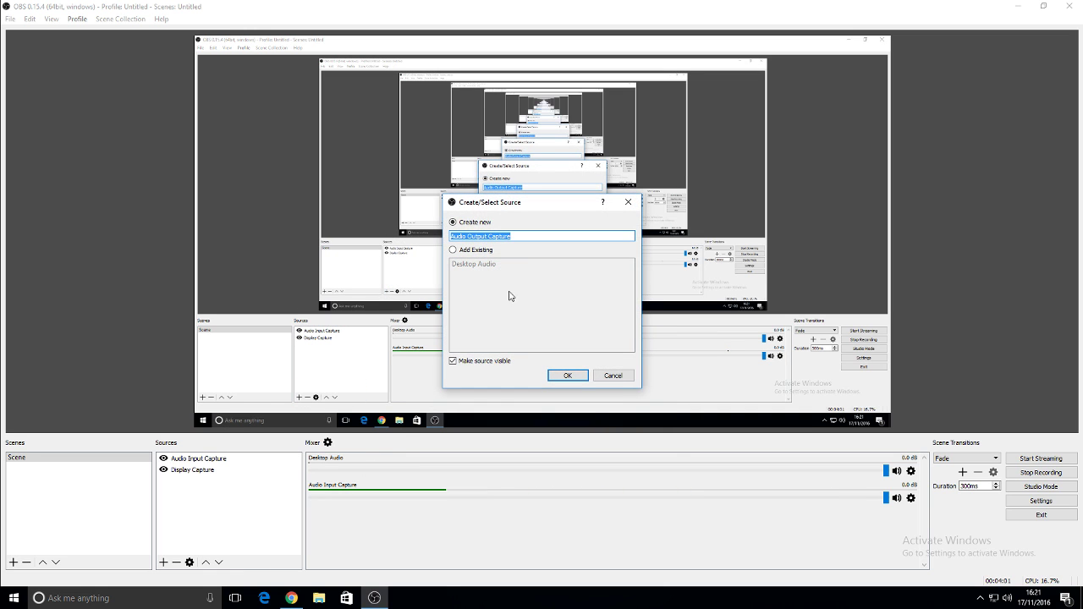
click(563, 376)
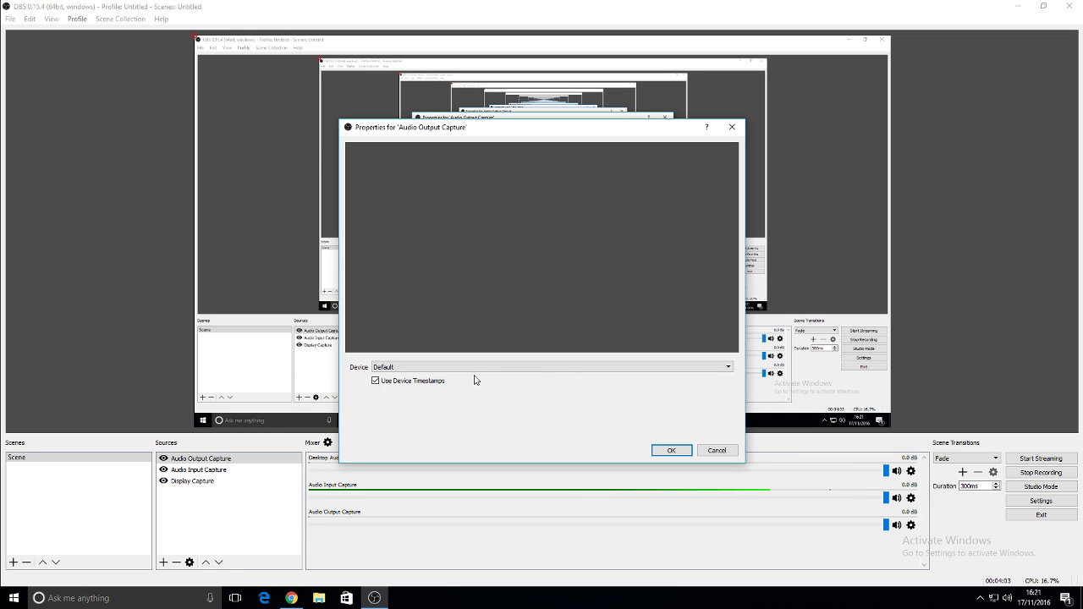
click(481, 367)
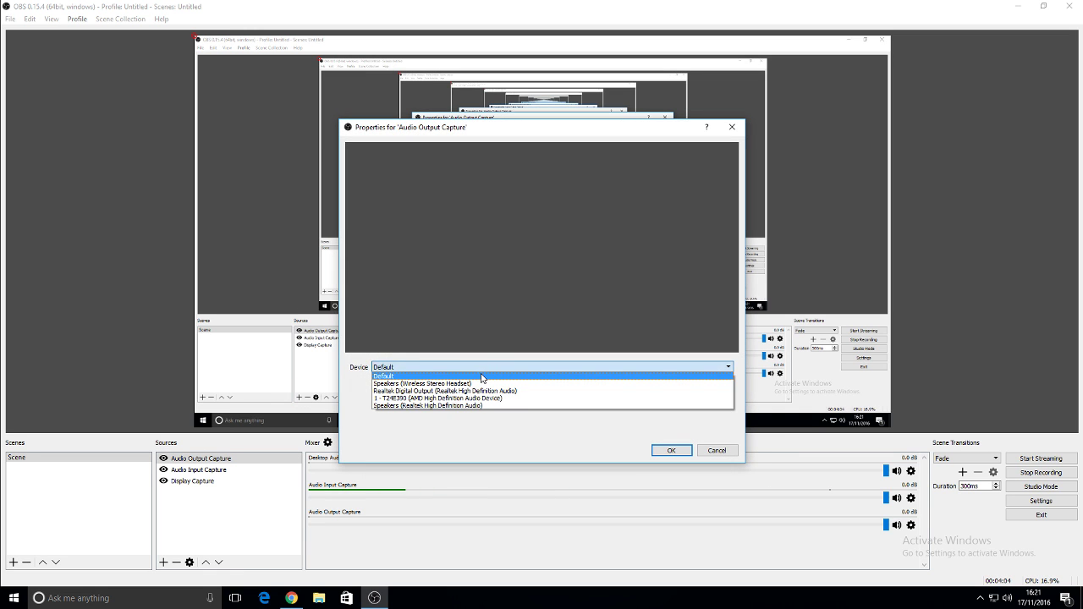
click(412, 385)
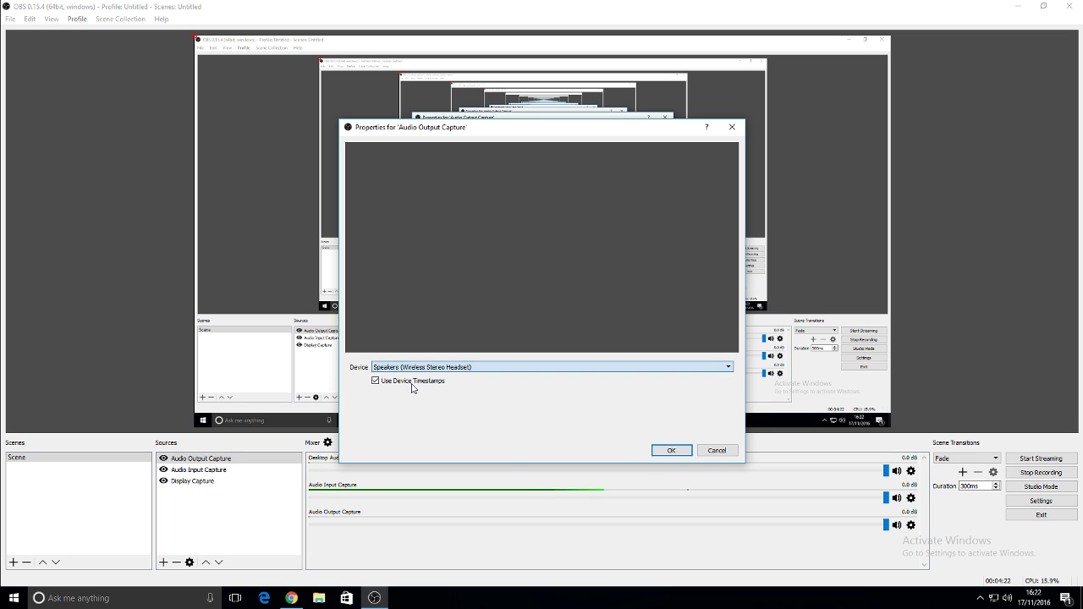
click(682, 450)
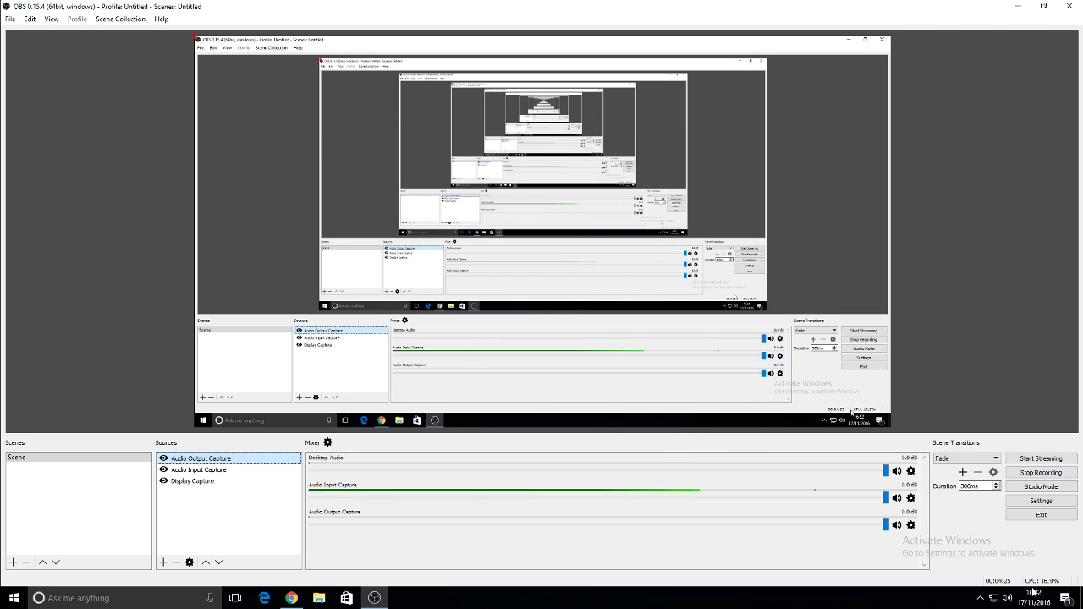
Check that Speakers (Wireless Stereo Headset) is the Windows playback device, then open OBS's Add Source menu
click(1007, 598)
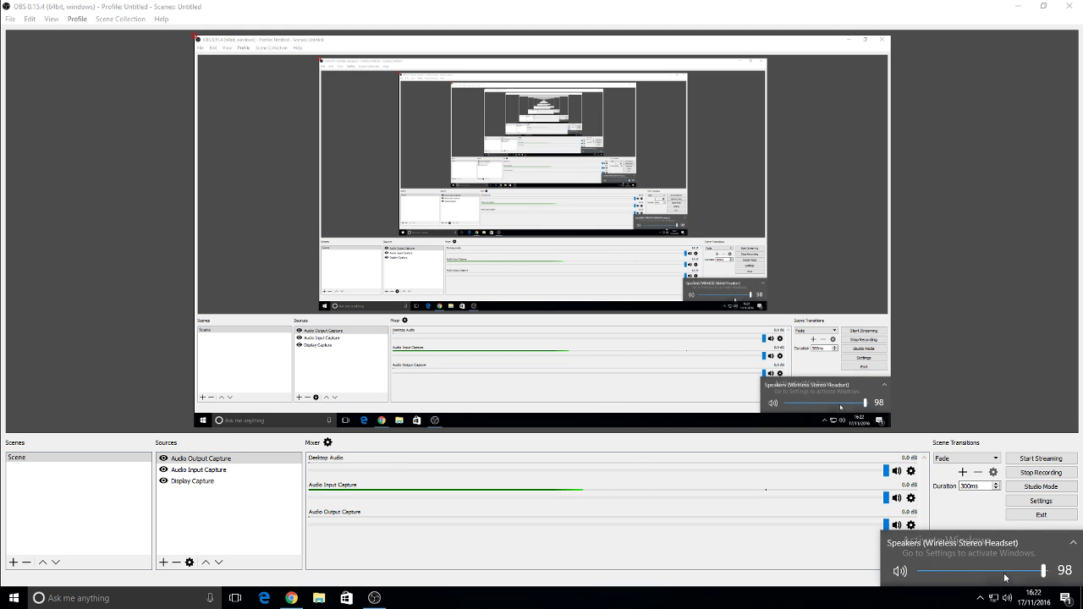
click(1032, 551)
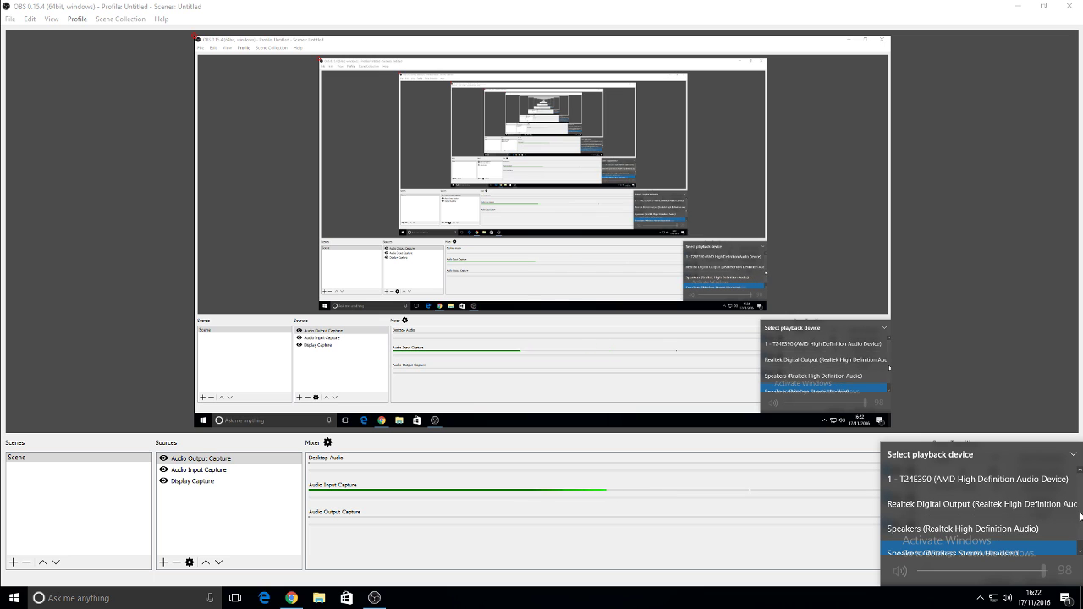
scroll(973, 525, down, 1)
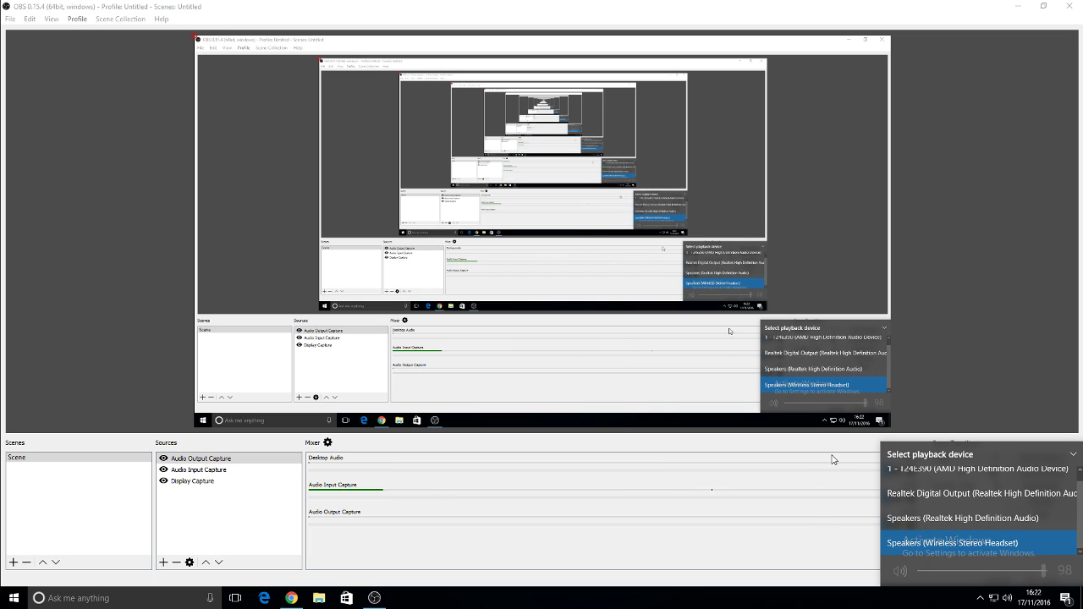
click(832, 459)
click(165, 562)
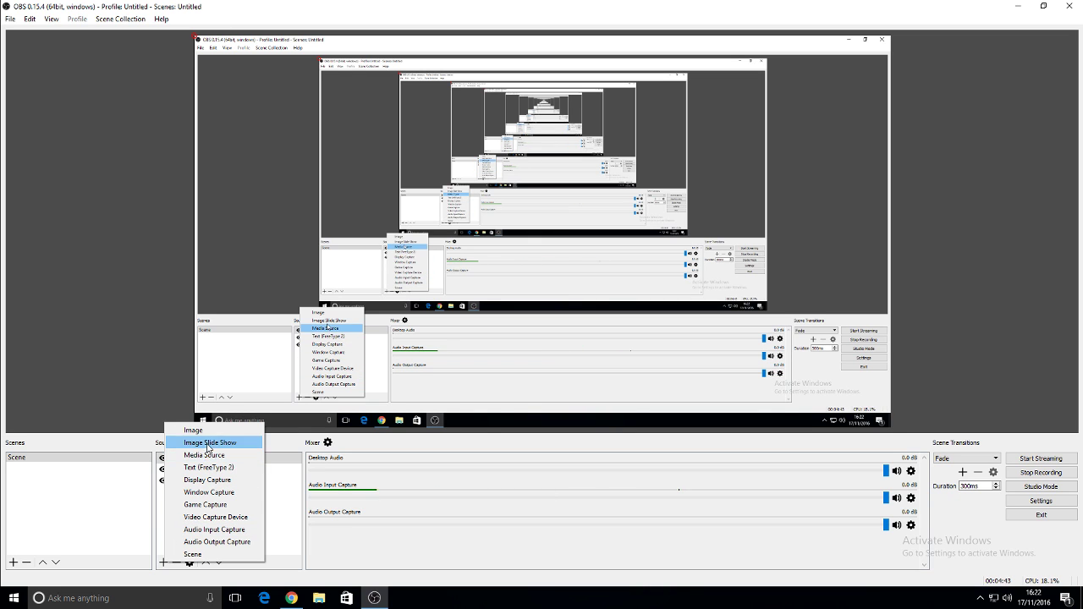
Add a Game Capture source and switch its Mode to Capture specific window
click(206, 505)
click(566, 377)
click(489, 325)
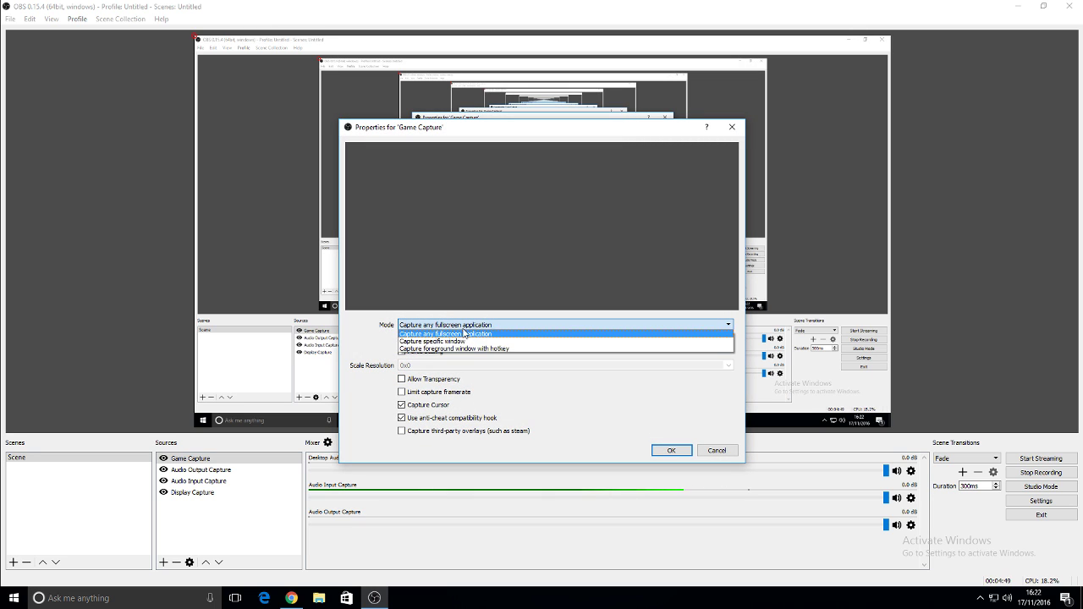
click(457, 334)
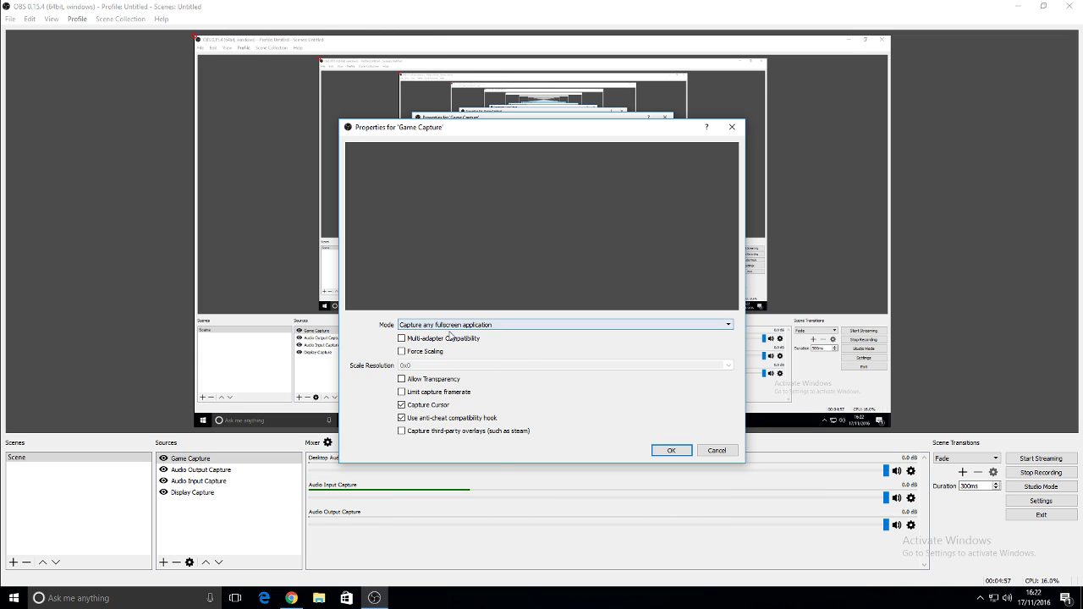
click(423, 326)
click(433, 333)
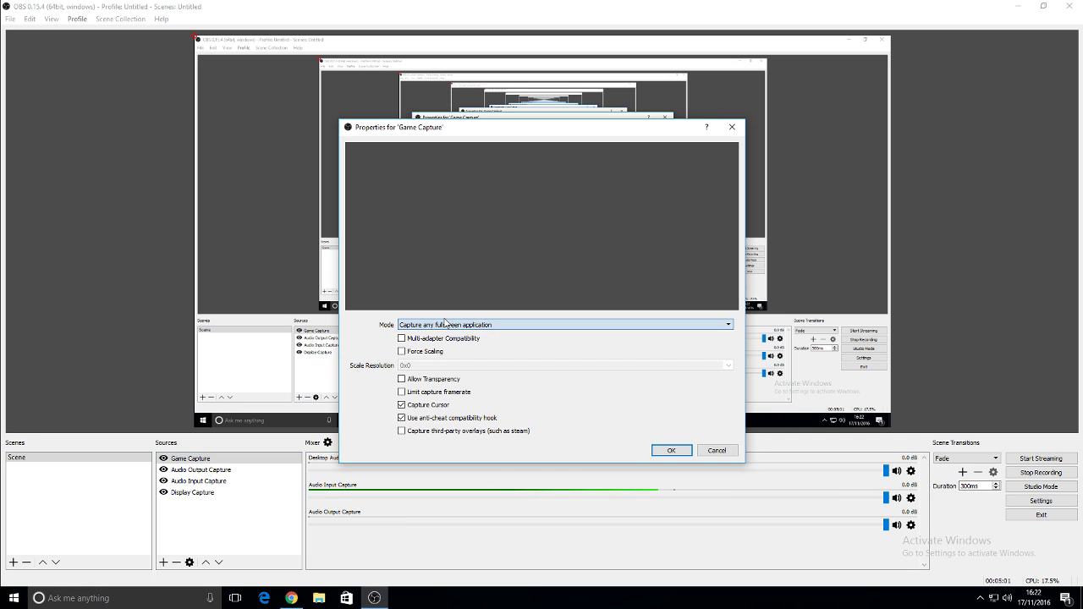
click(448, 327)
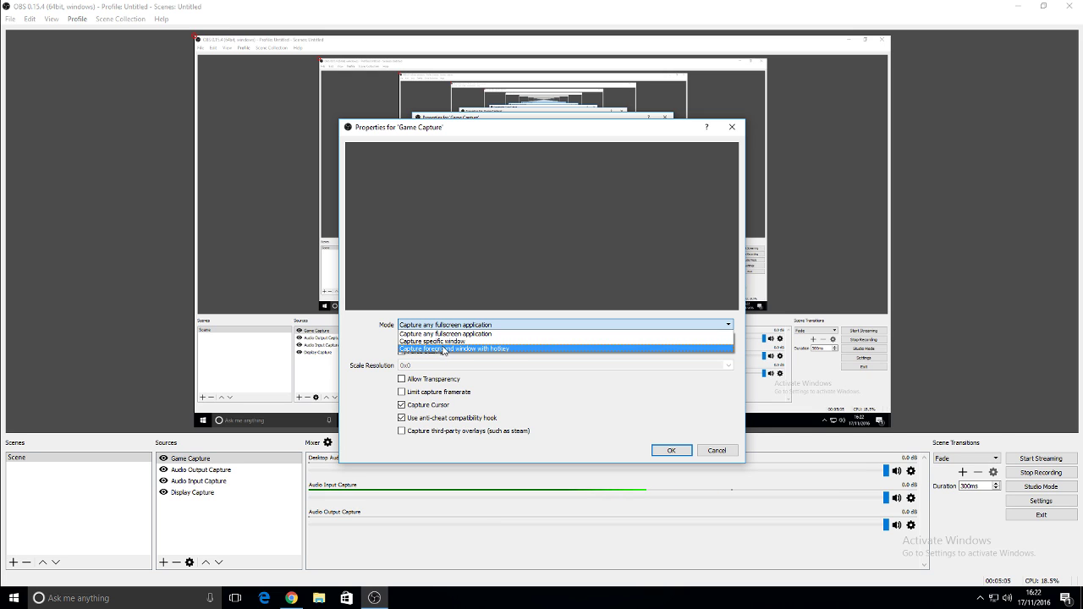
click(443, 341)
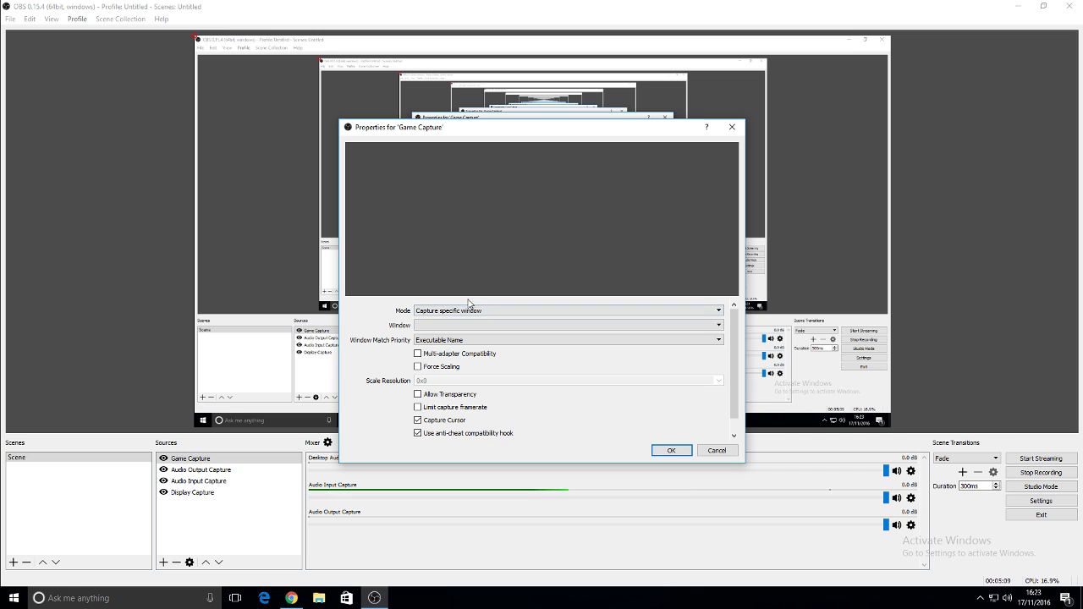
click(539, 330)
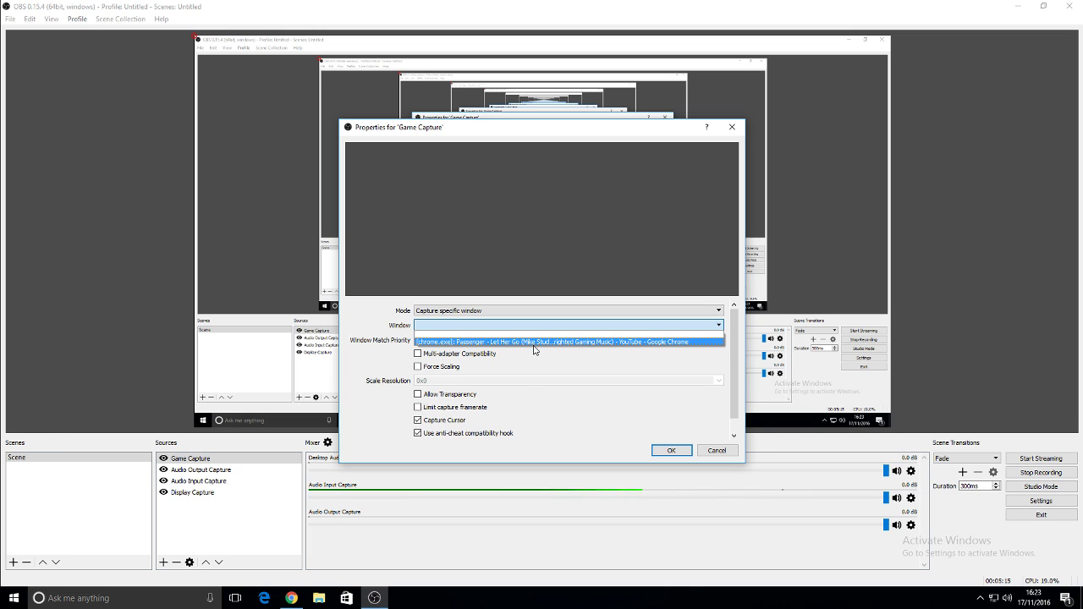
click(534, 343)
click(521, 325)
click(521, 342)
click(527, 327)
click(526, 343)
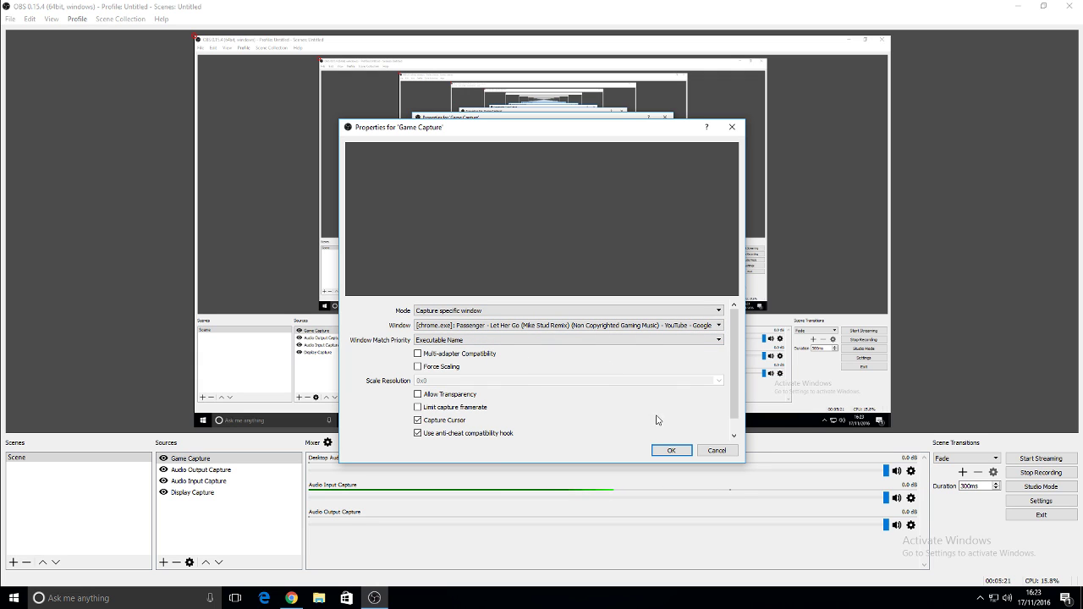
click(682, 325)
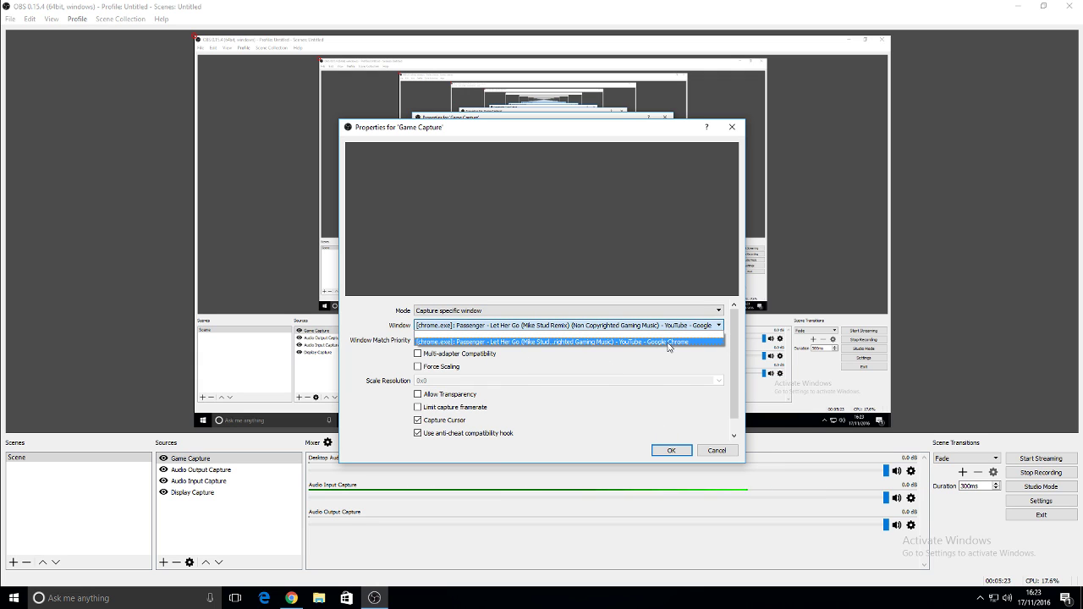
click(673, 346)
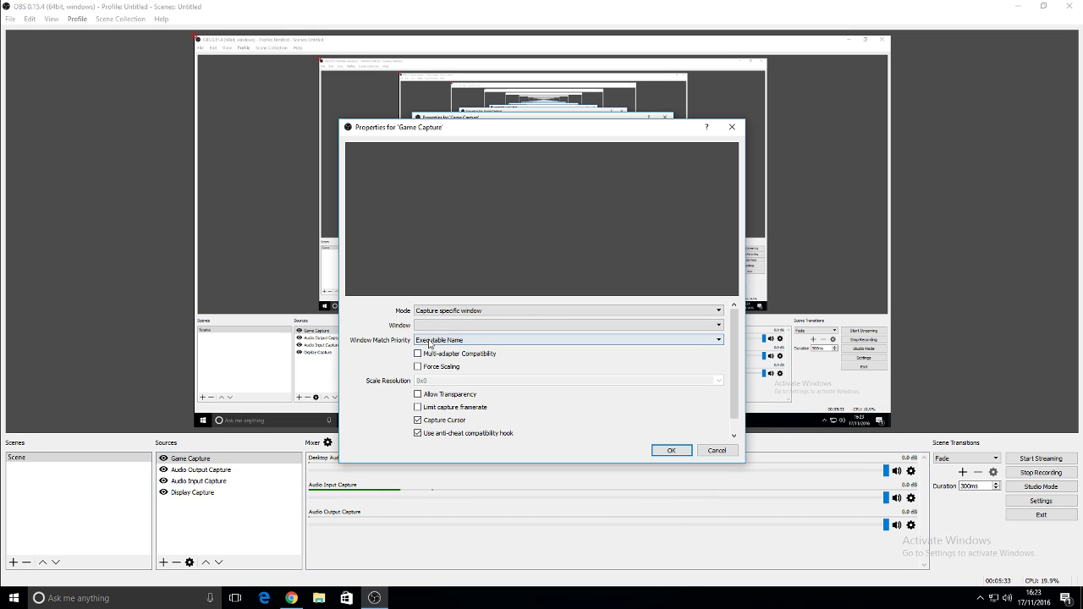
Set Game Capture's mode to 'Capture any fullscreen application' and cancel its properties window
click(448, 311)
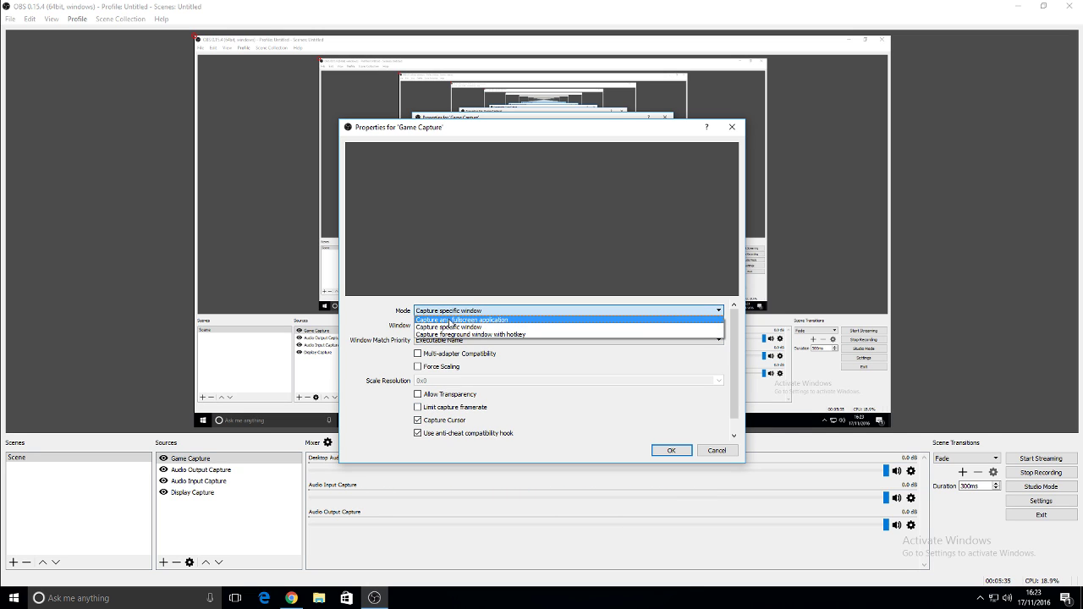
click(452, 321)
click(453, 325)
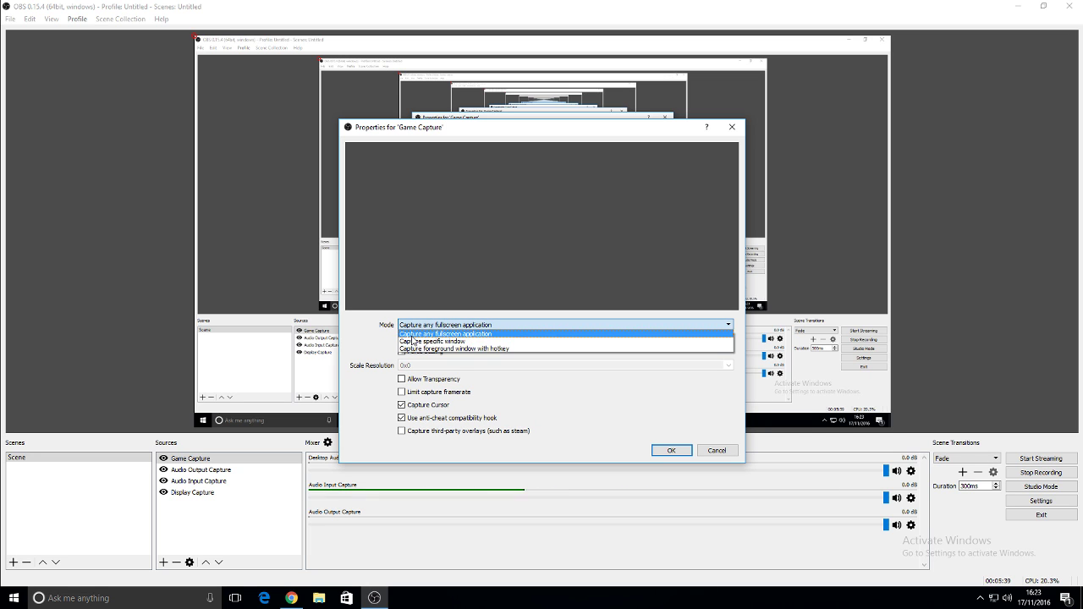
click(479, 327)
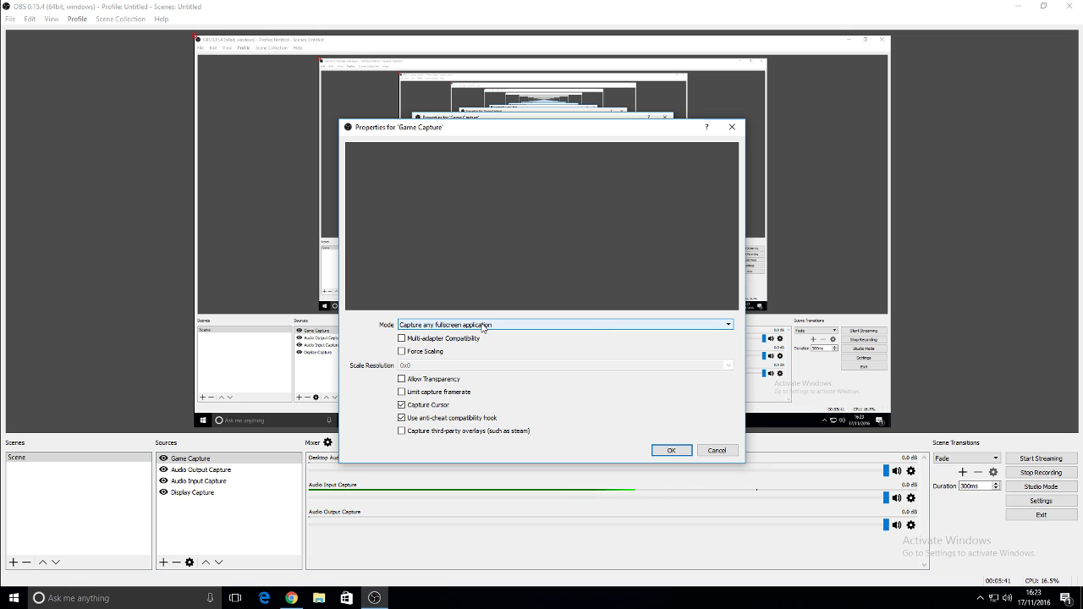
click(482, 326)
click(489, 326)
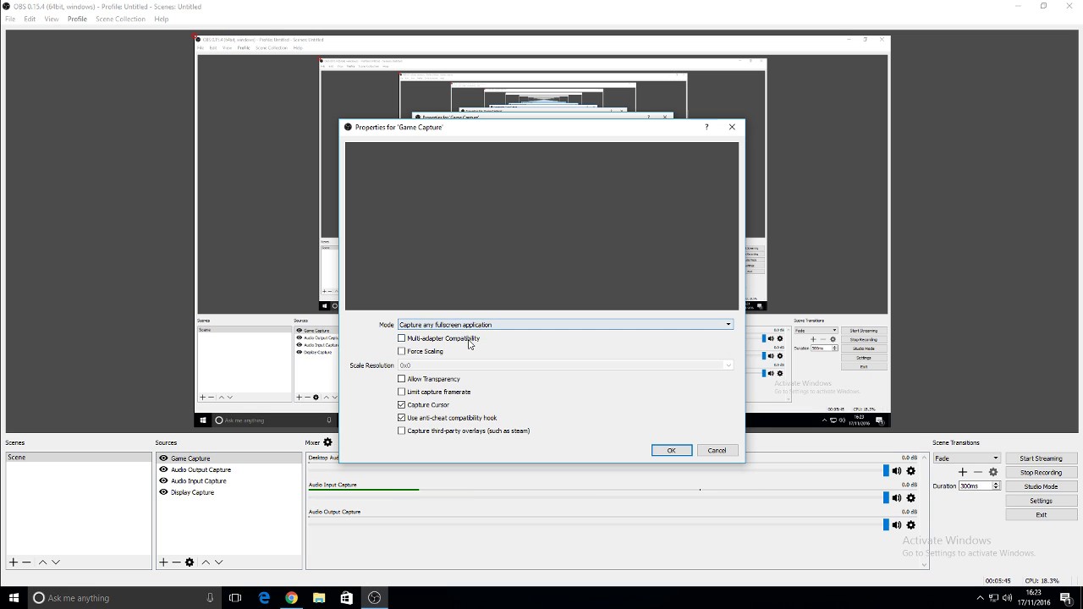
click(707, 450)
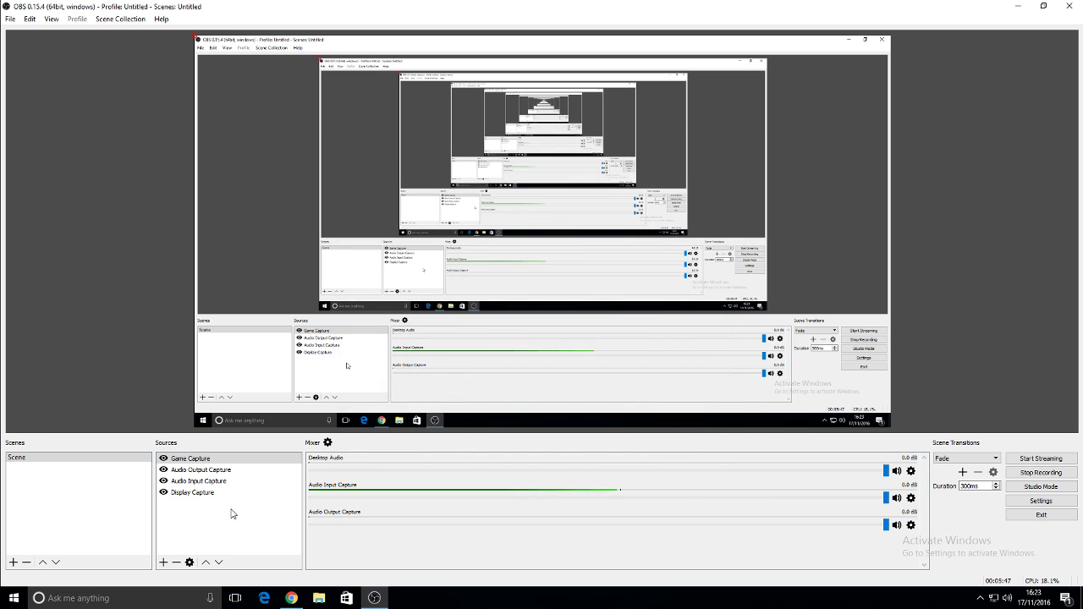
Delete the Game Capture source from the Sources list, confirming the removal
right_click(180, 460)
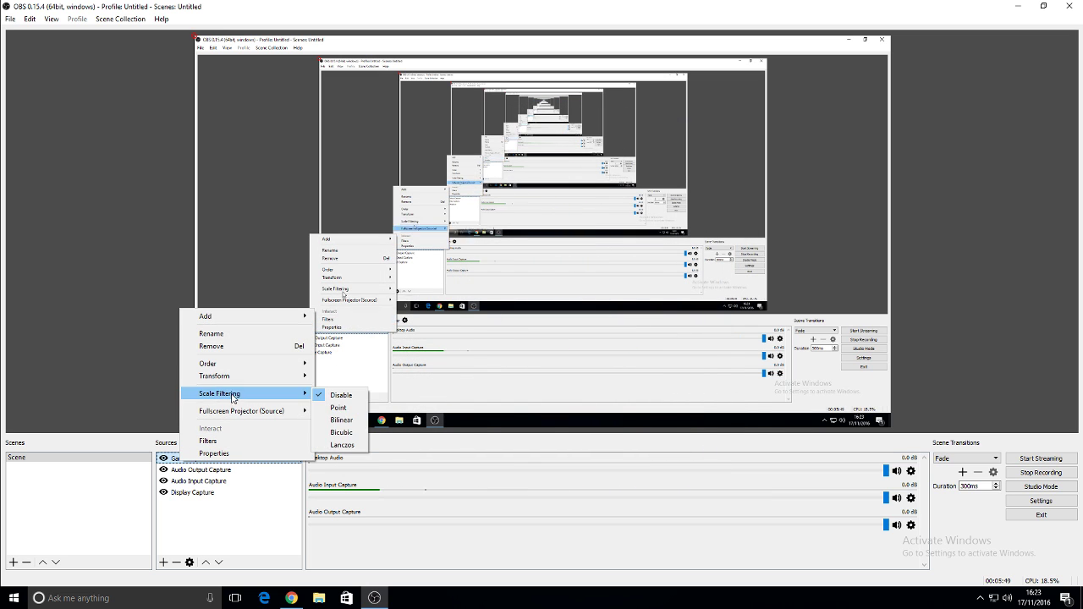
click(222, 346)
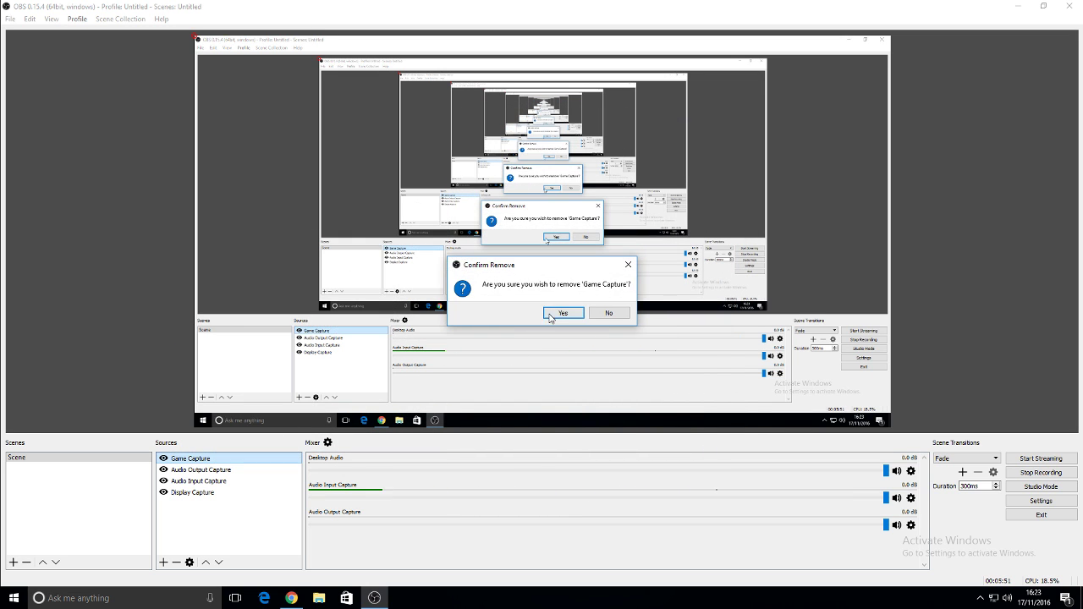
click(563, 313)
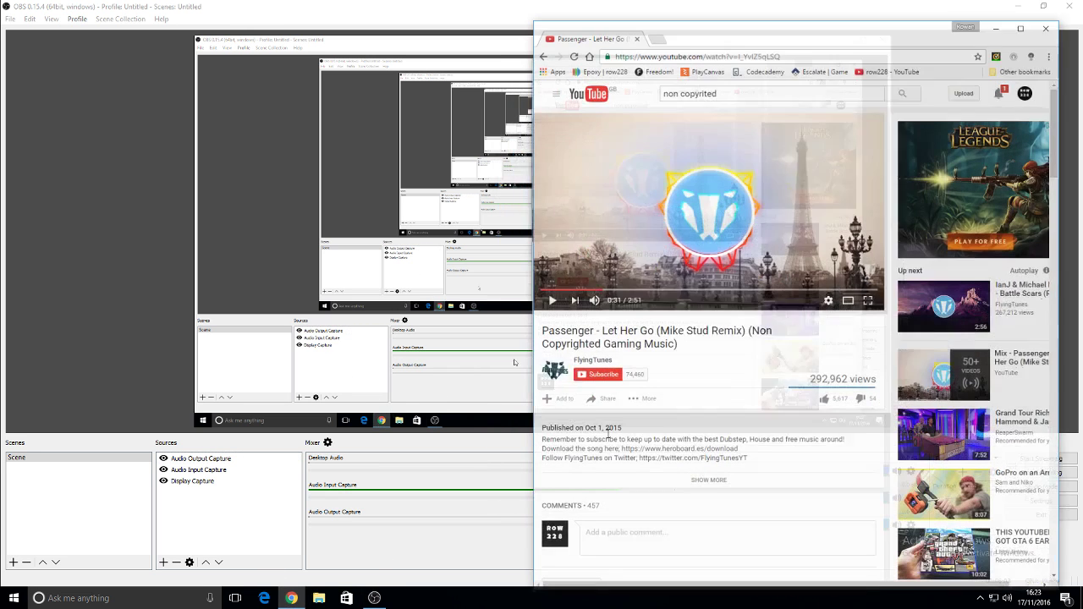
Pause the Passenger – Let Her Go video in Chrome and minimise the browser
click(291, 599)
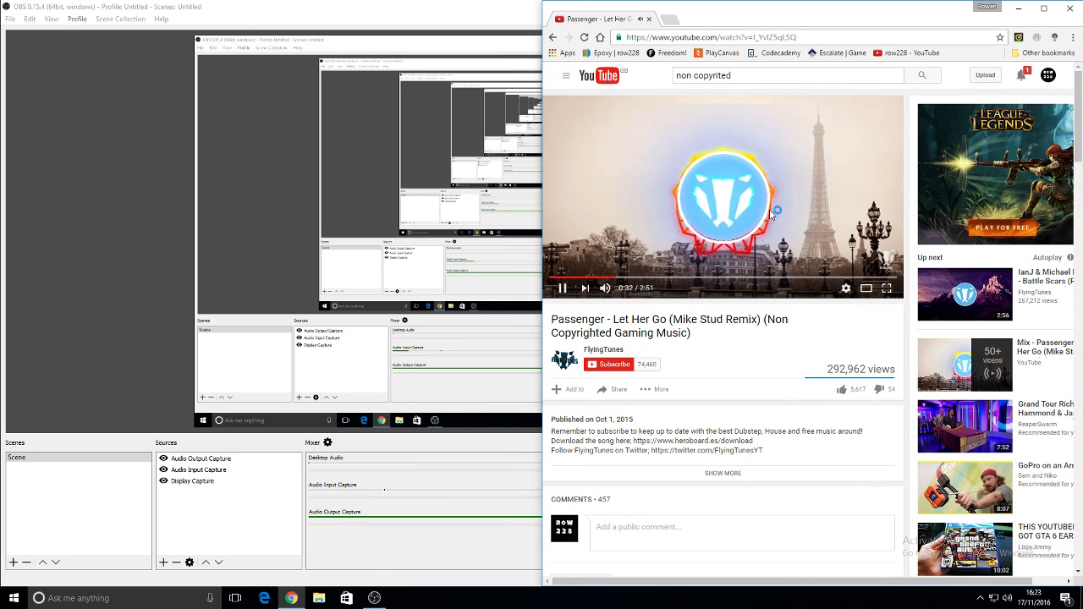
click(769, 209)
click(1018, 8)
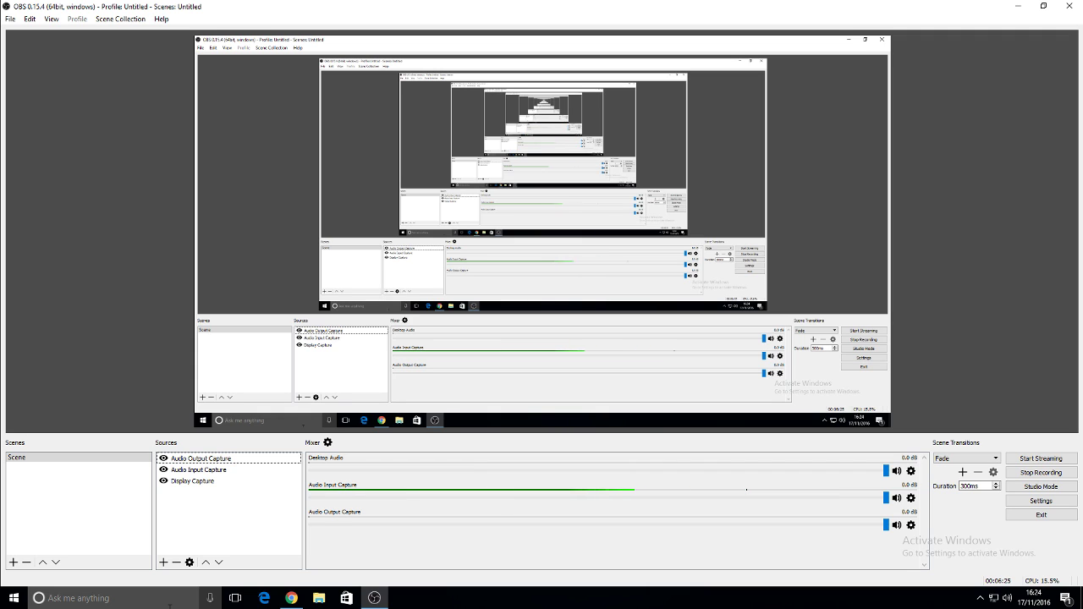
click(179, 458)
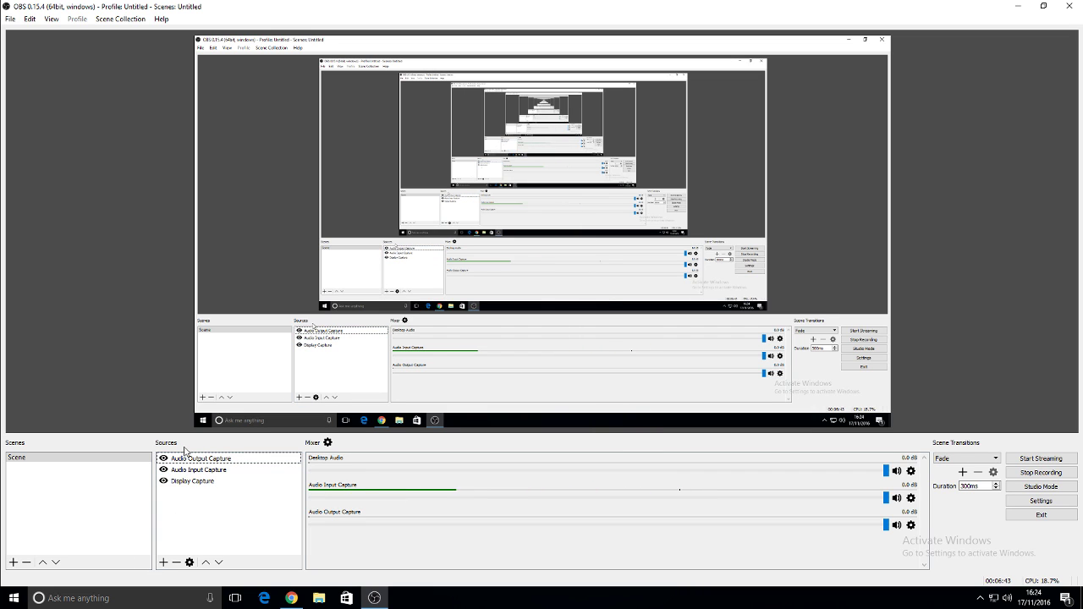
click(12, 562)
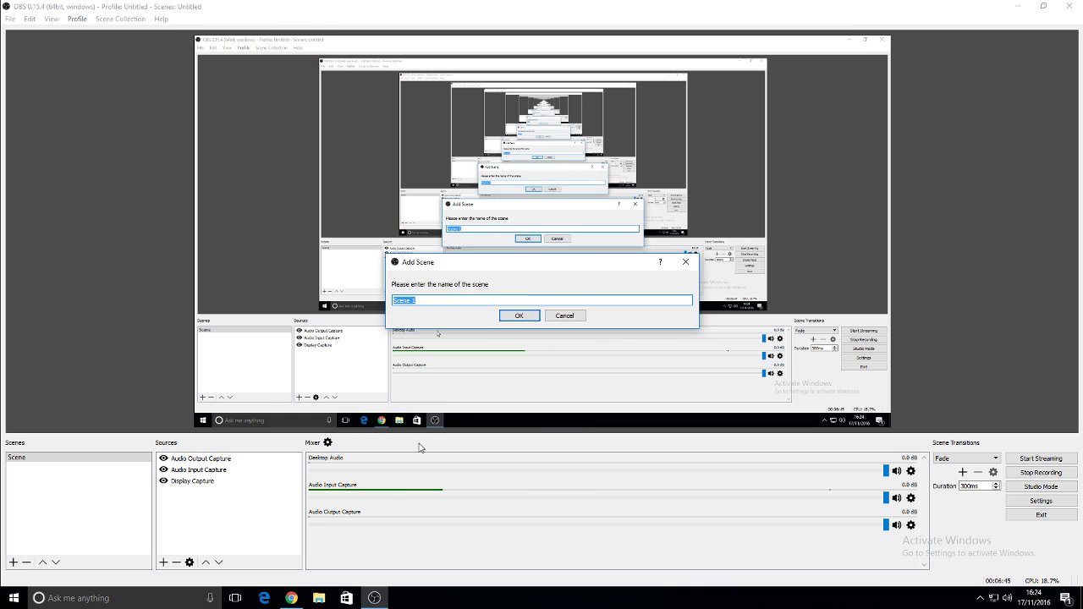
click(564, 316)
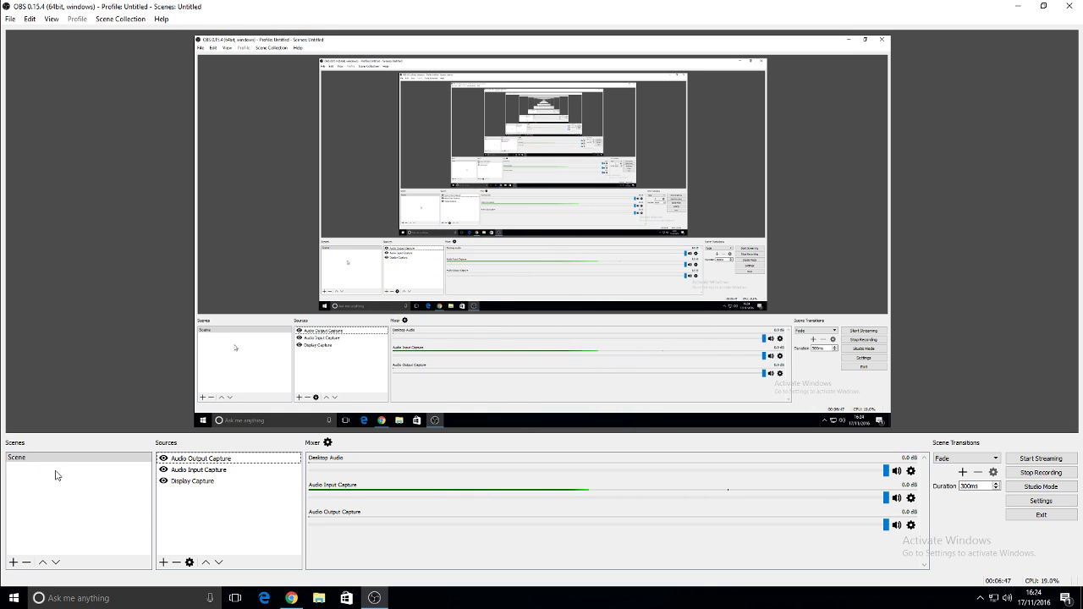
click(15, 461)
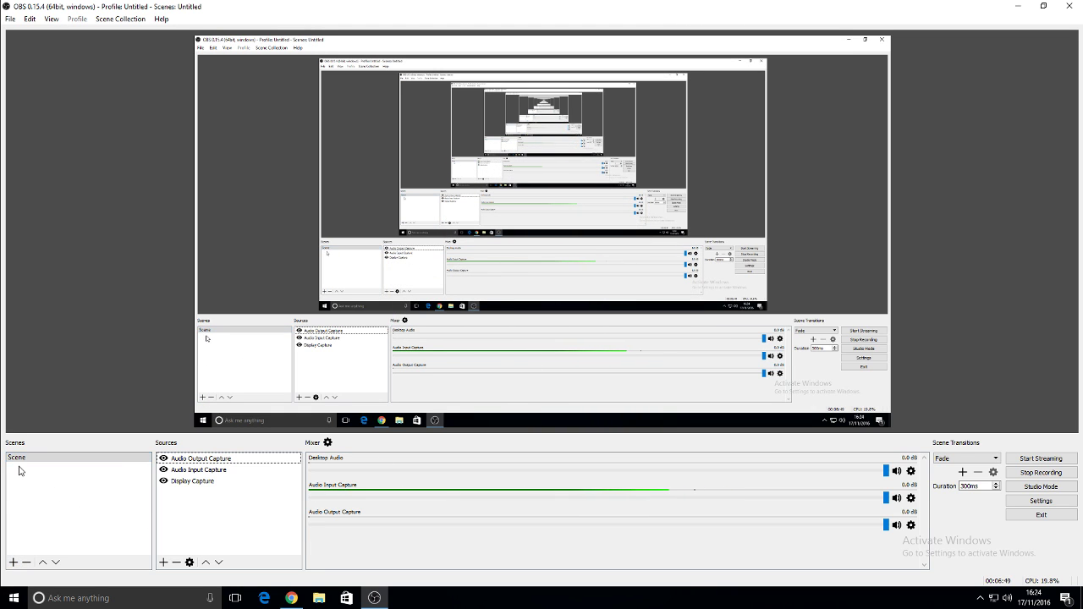